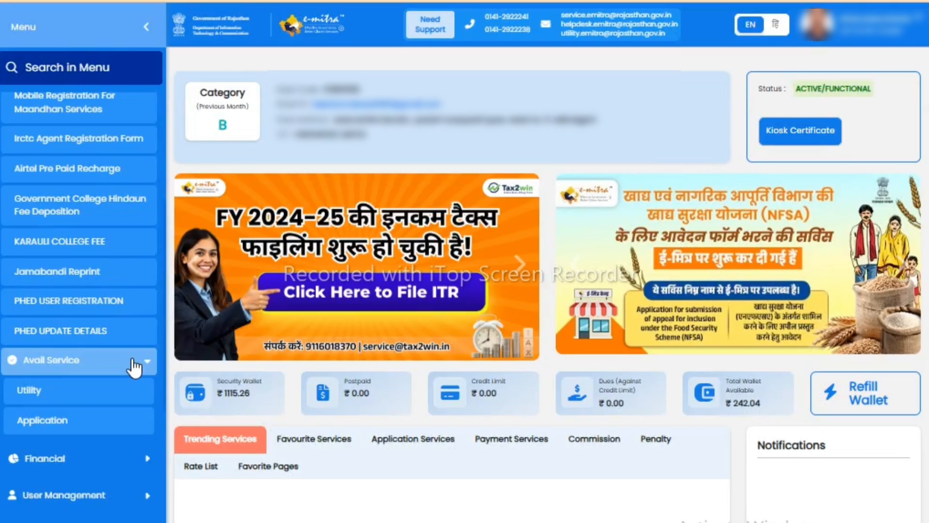
- Open the utility service "SIPF - Apply for Chief Minister Chiranjeevi Accident Insurance Scheme", finding it with the search term "CHIRANJ"
{"action": "left_click", "coordinate": [66, 395]}
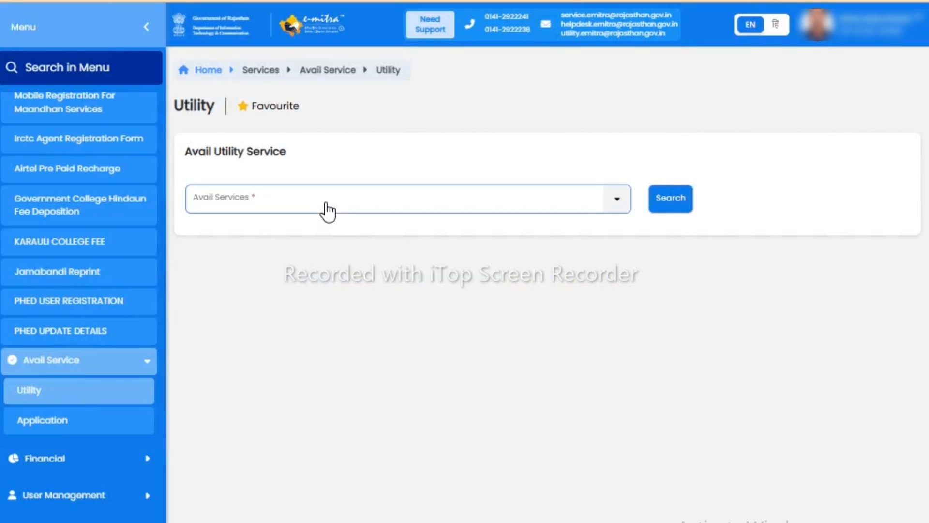
{"action": "left_click", "coordinate": [327, 209]}
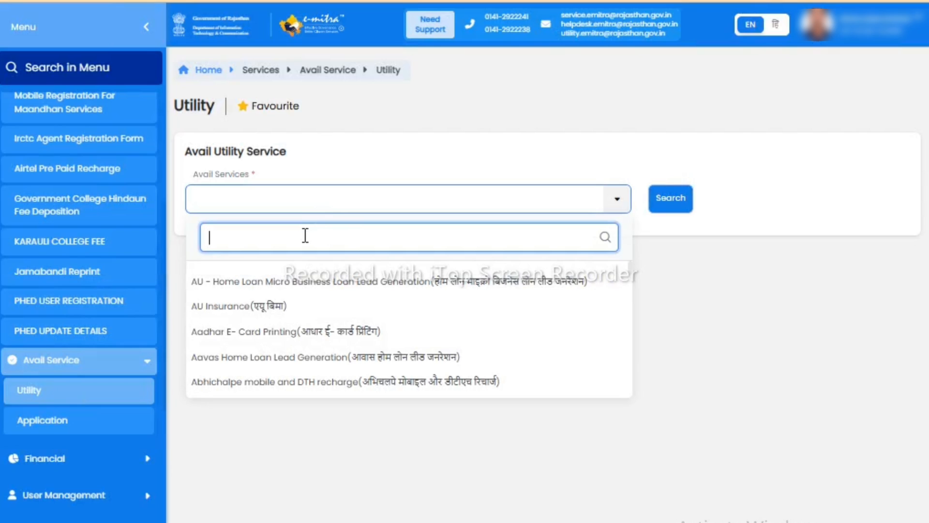
{"action": "type", "text": "cHIRANJI"}
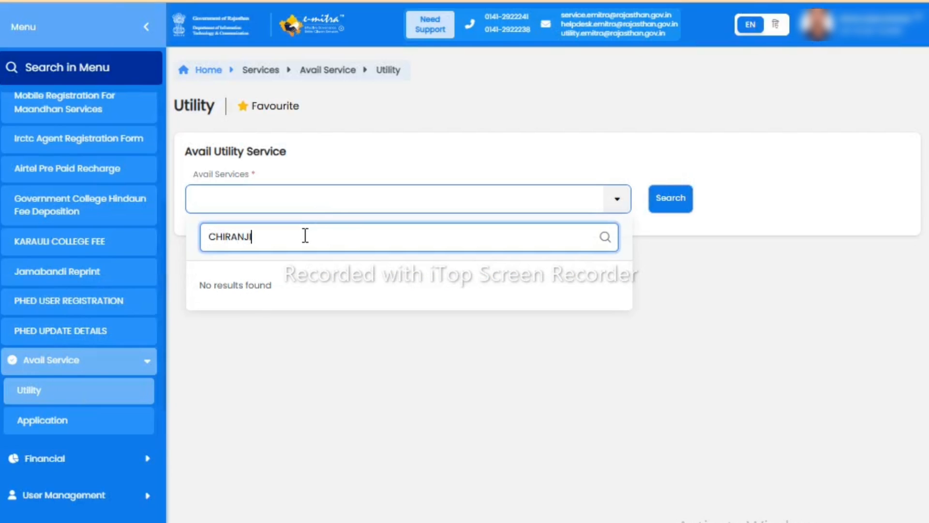
{"action": "key", "text": "BackSpace"}
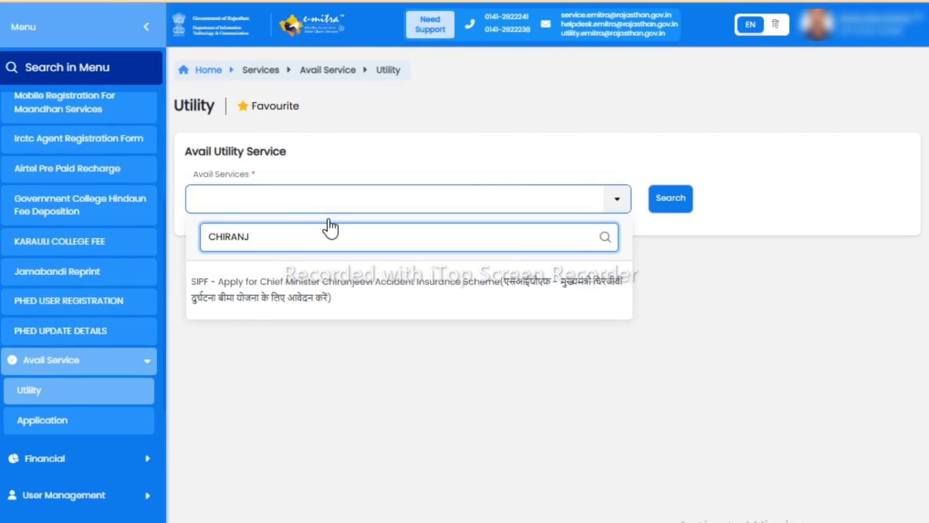
{"action": "left_click", "coordinate": [381, 300]}
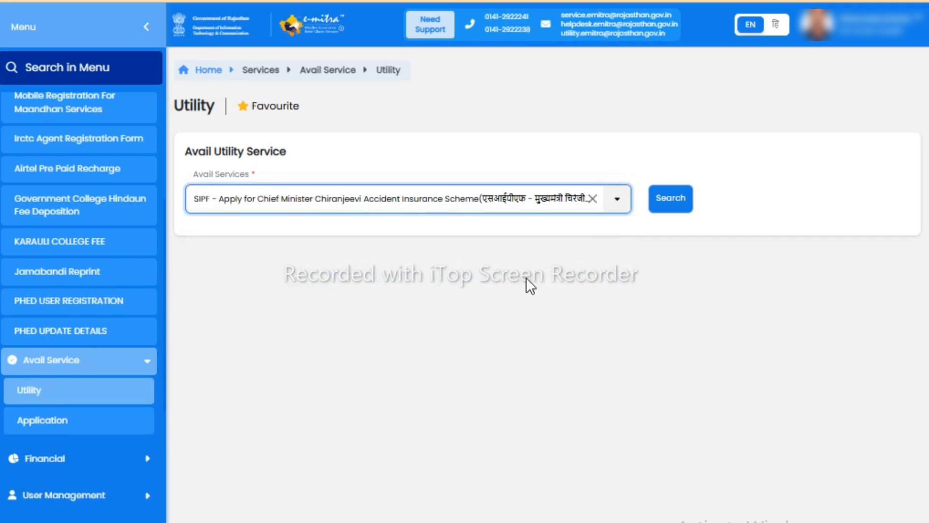
{"action": "left_click", "coordinate": [671, 207]}
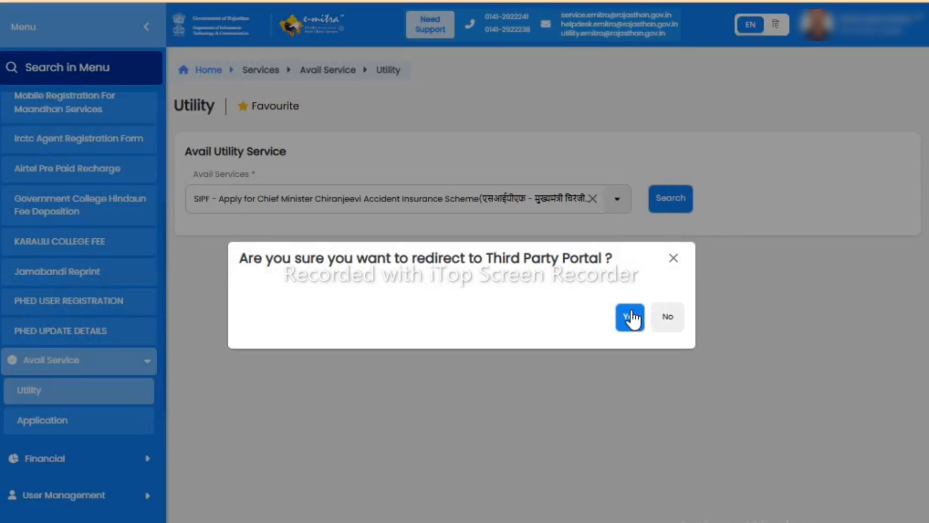
{"action": "left_click", "coordinate": [628, 316]}
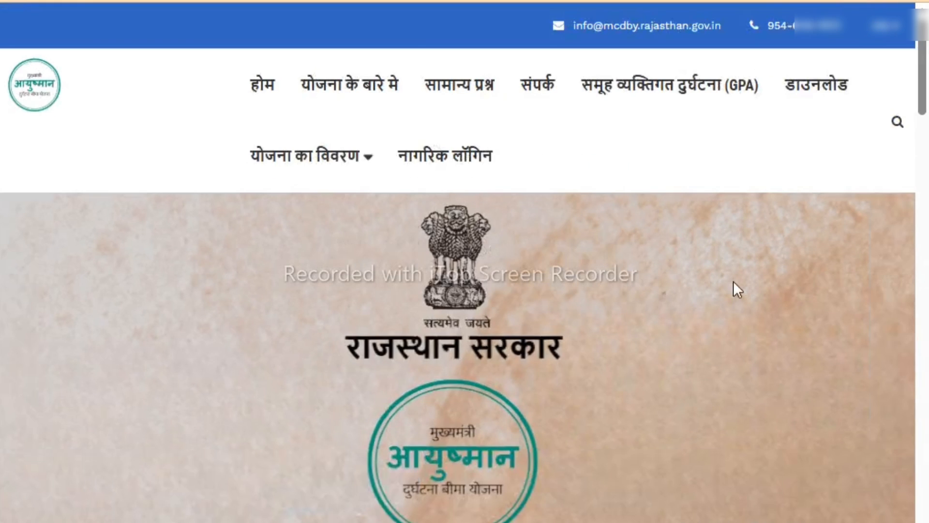
- Go to the citizen login (नागरिक लॉगिन), enter the account's login ID and request an OTP
{"action": "left_click", "coordinate": [445, 157]}
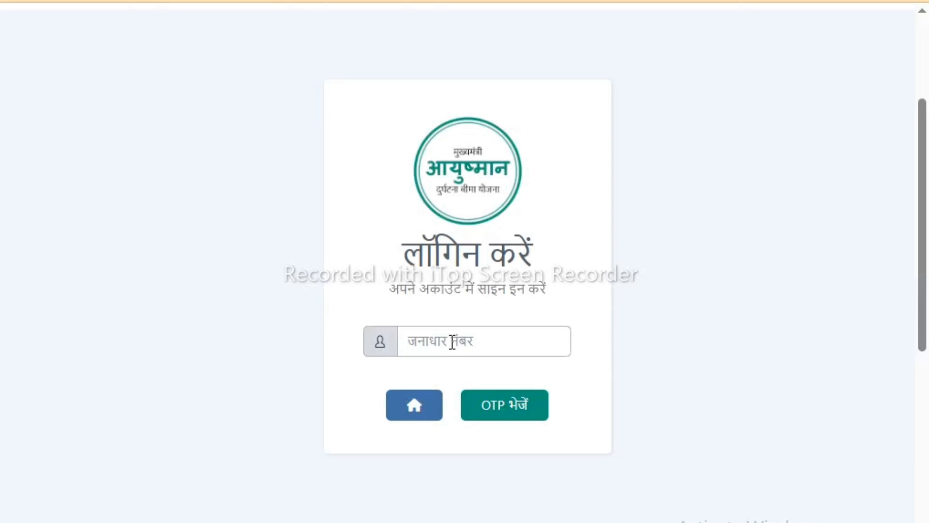
{"action": "left_click", "coordinate": [452, 341]}
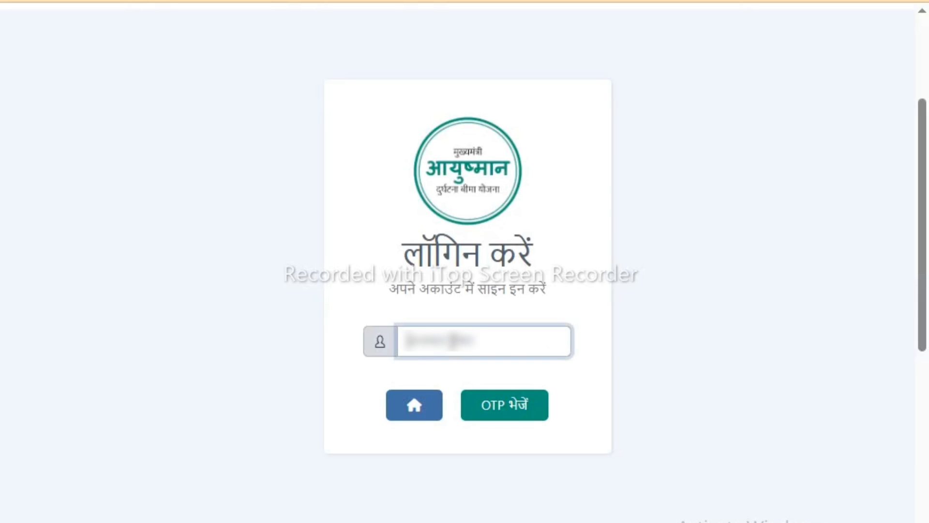
{"action": "left_click", "coordinate": [519, 405]}
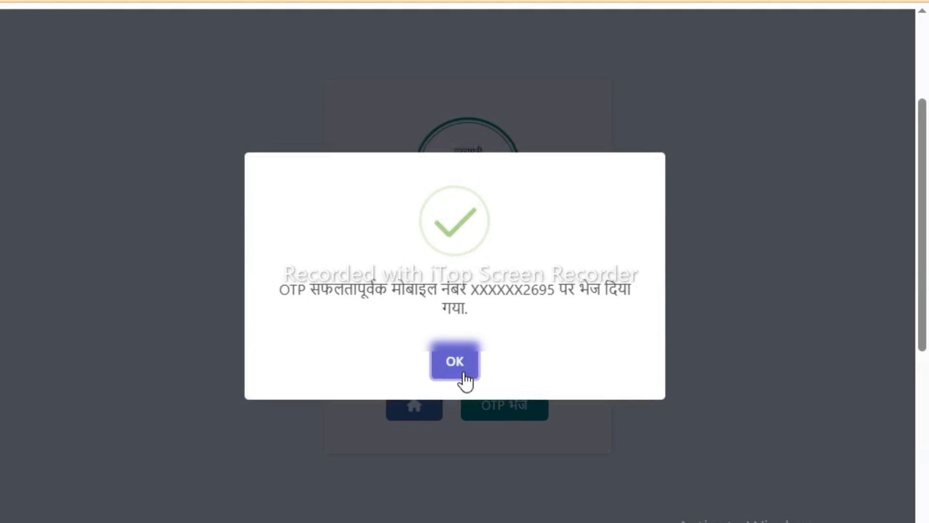
{"action": "left_click", "coordinate": [460, 368]}
- Enter the one-time password received on the registered mobile and submit it to sign in
{"action": "left_click", "coordinate": [313, 288]}
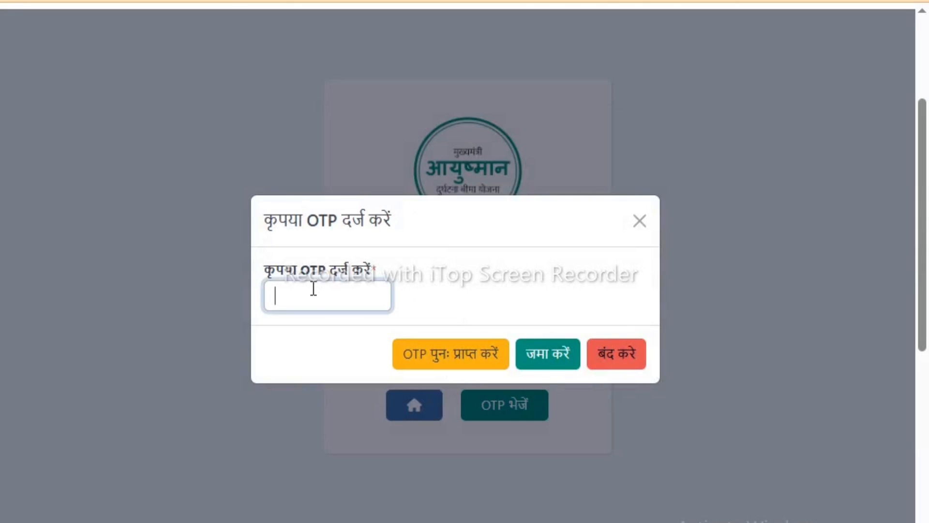
{"action": "key", "text": "ctrl+v"}
{"action": "left_click", "coordinate": [556, 358]}
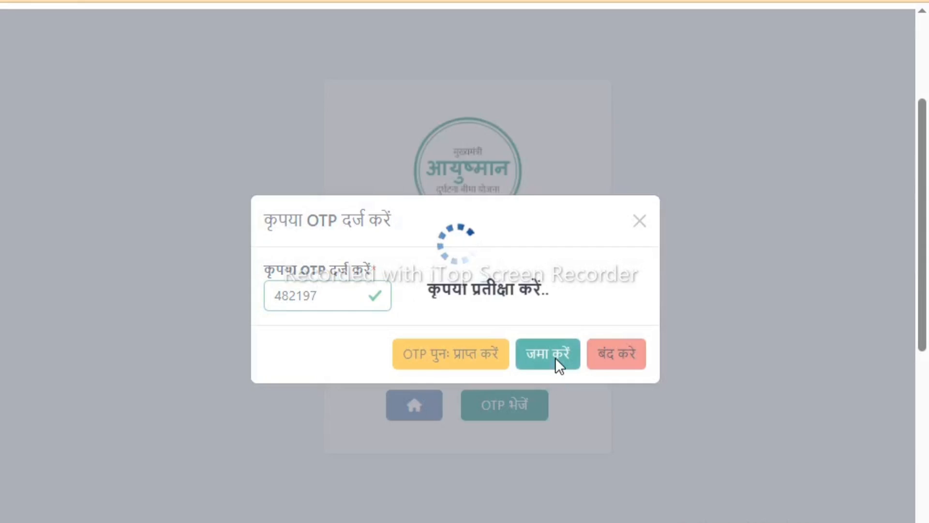
{"action": "left_click", "coordinate": [460, 357]}
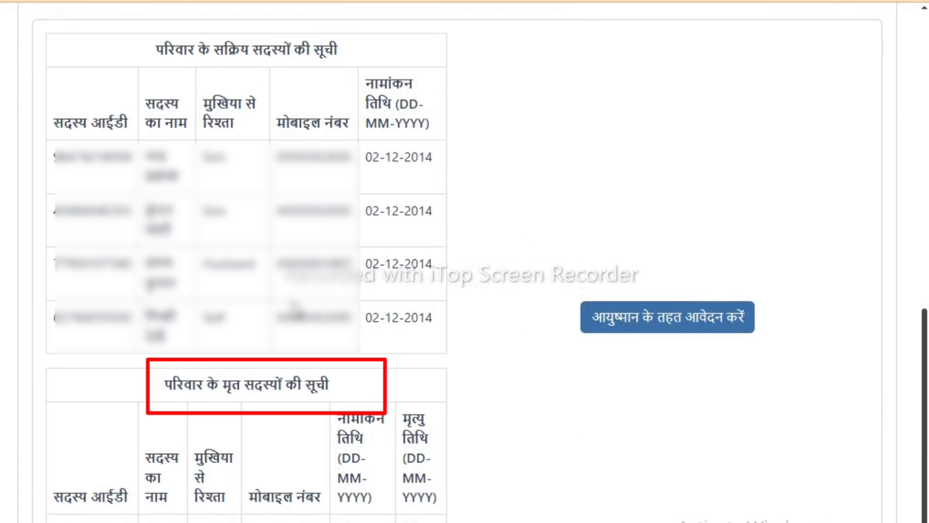
- Start an application under Ayushman, proceed past the notice, and set the accident date and time to 01-Jun-2025 10:30 PM
{"action": "left_click", "coordinate": [659, 316]}
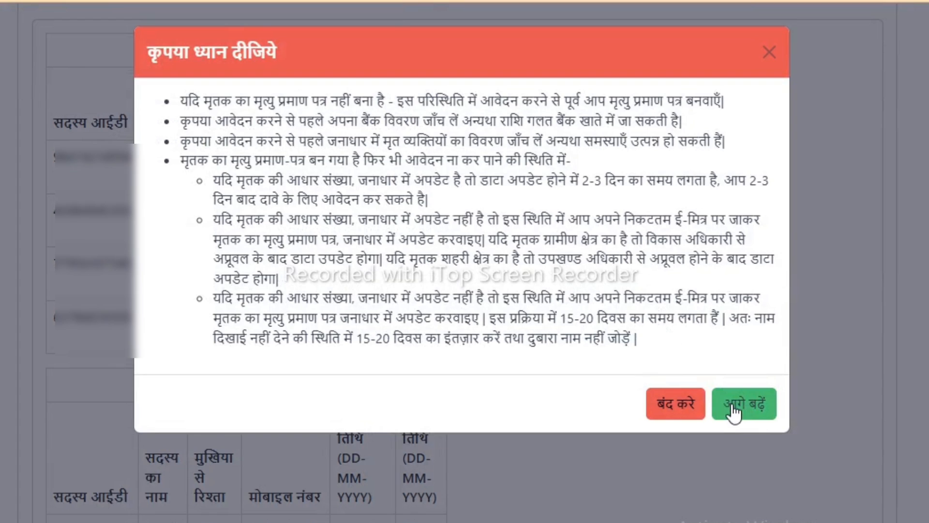
{"action": "left_click", "coordinate": [732, 407]}
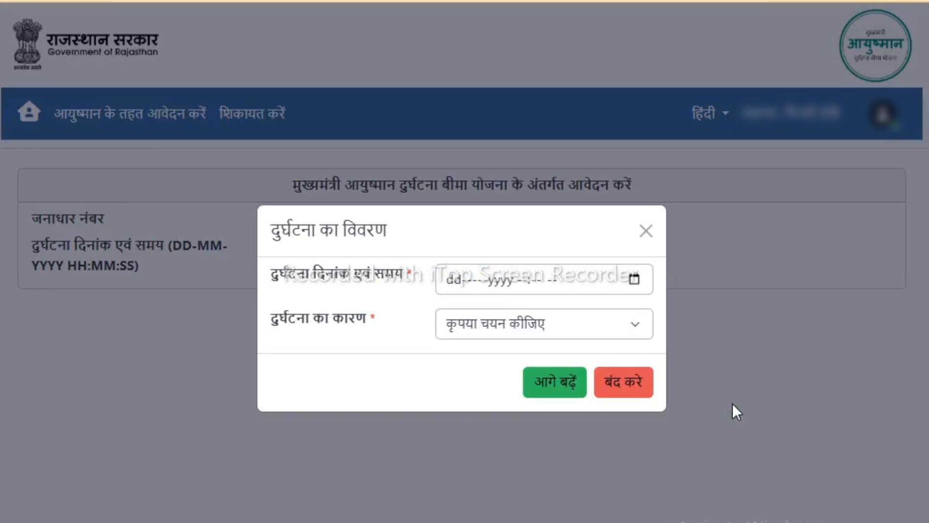
{"action": "left_click", "coordinate": [456, 279]}
{"action": "left_click", "coordinate": [629, 279]}
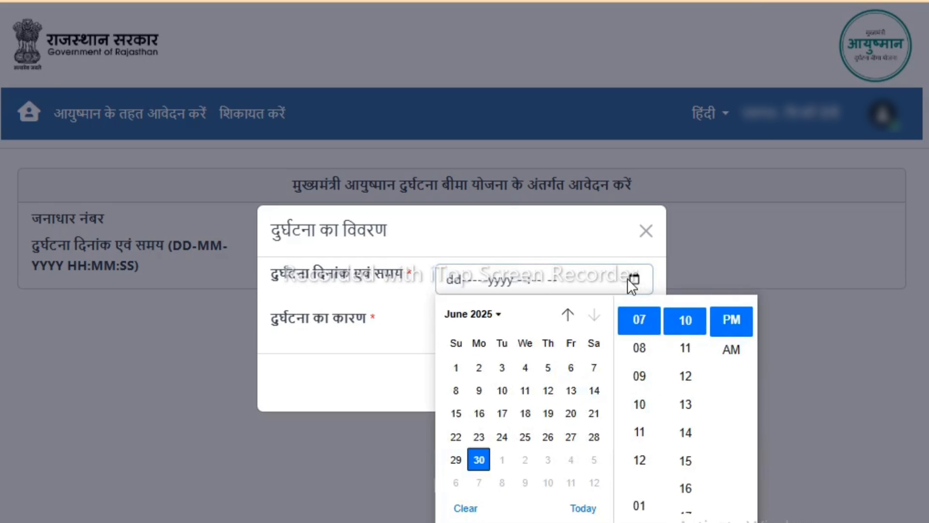
{"action": "left_click", "coordinate": [456, 368]}
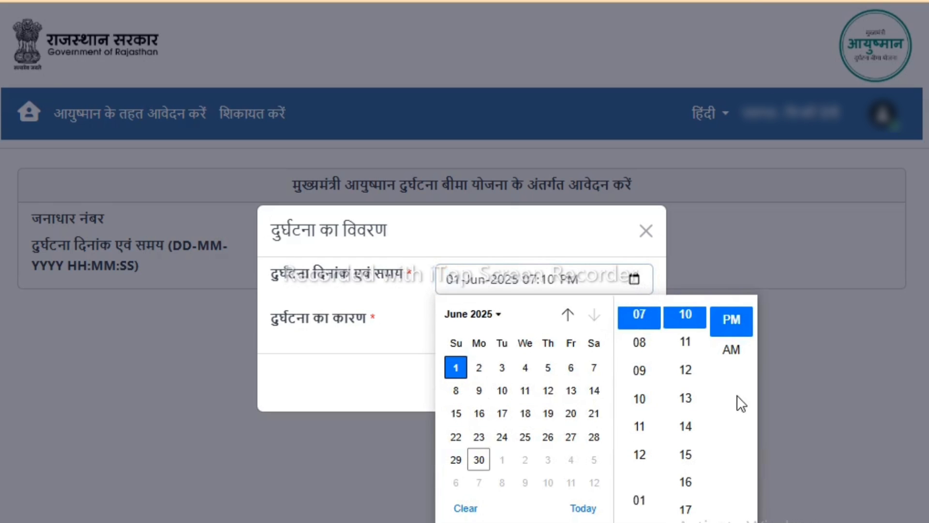
{"action": "left_click", "coordinate": [643, 398]}
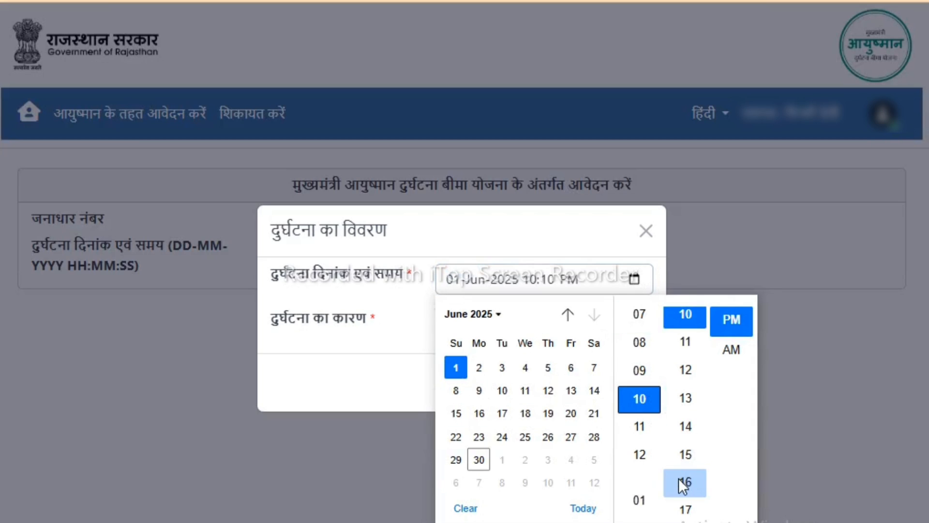
{"action": "scroll", "coordinate": [697, 402], "scroll_direction": "down", "scroll_amount": 5}
{"action": "left_click", "coordinate": [685, 491]}
{"action": "left_click", "coordinate": [730, 322]}
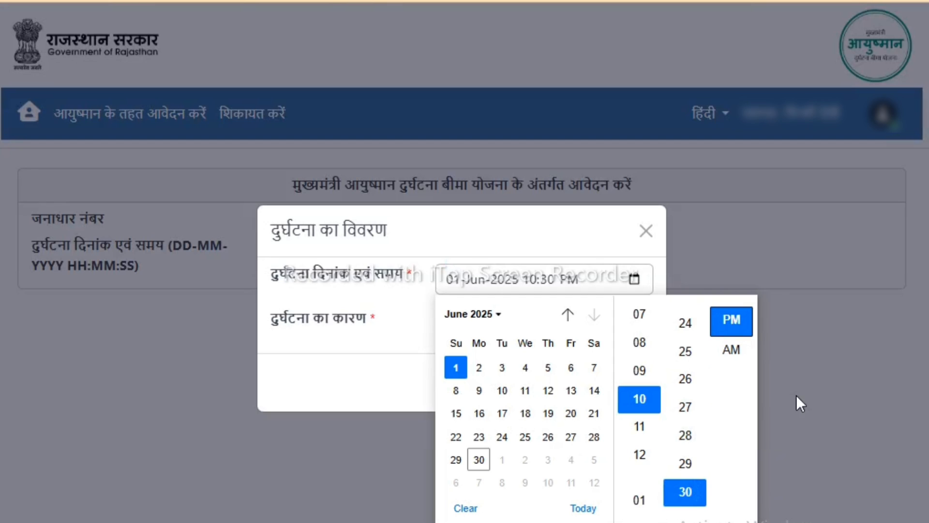
{"action": "left_click", "coordinate": [805, 429]}
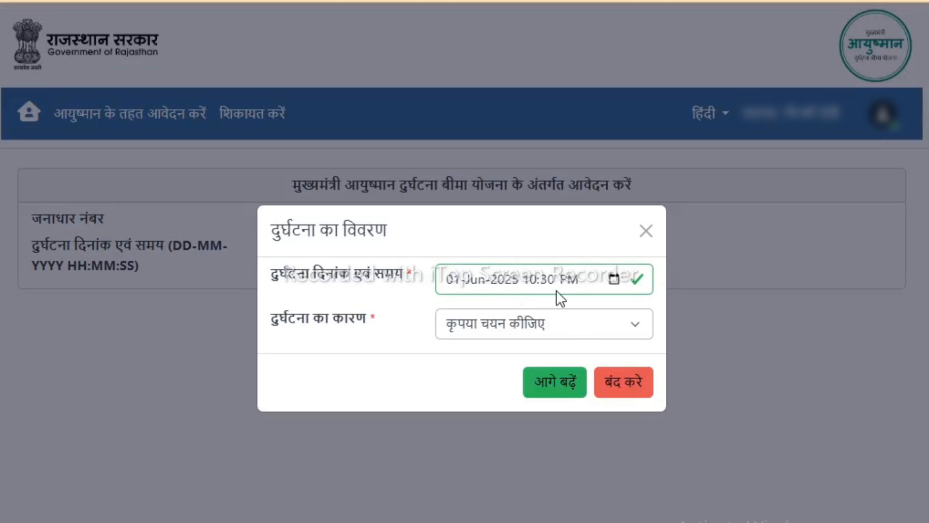
- Choose सड़क दुर्घटना as the cause of the accident and proceed to the application form
{"action": "left_click", "coordinate": [532, 321]}
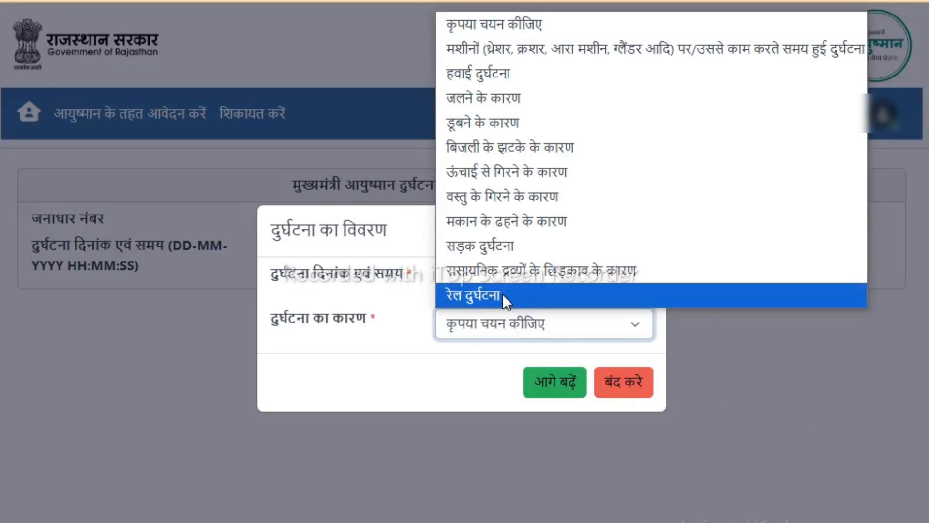
{"action": "left_click", "coordinate": [491, 249]}
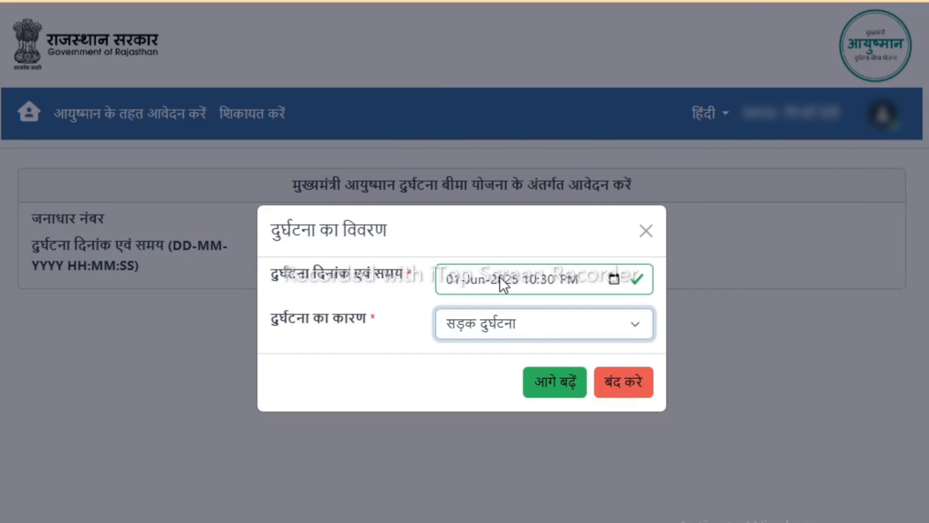
{"action": "left_click", "coordinate": [566, 385]}
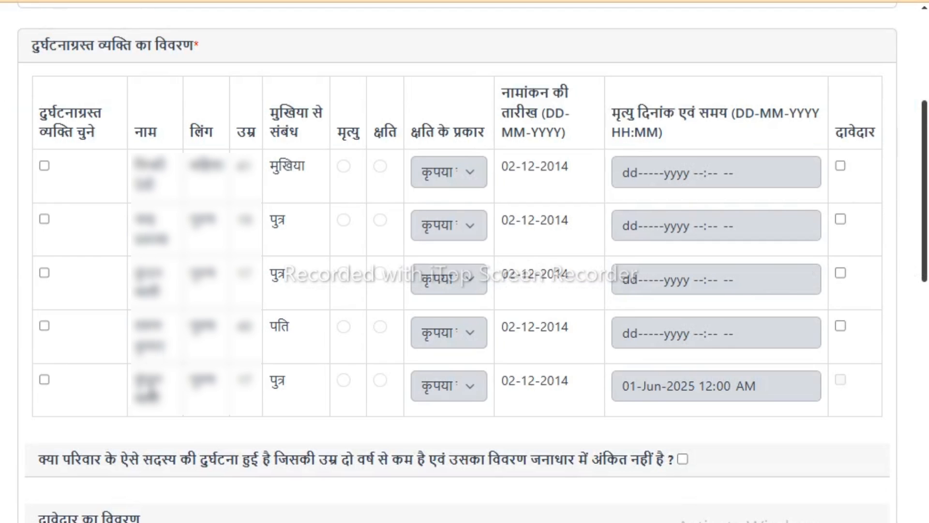
- Select the son in the last row as the accident victim and set the death date and time to 01-Jun-2025 10:30 PM
{"action": "left_click", "coordinate": [43, 381]}
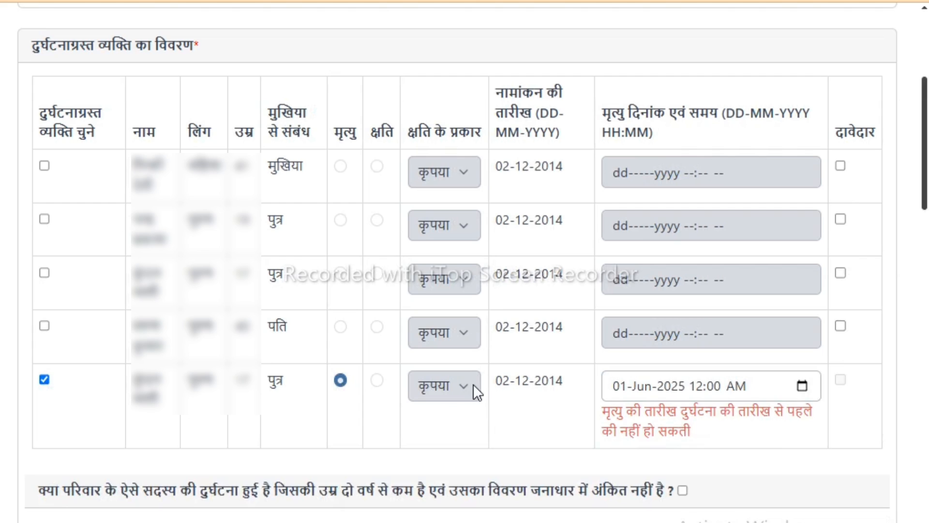
{"action": "left_click", "coordinate": [804, 385]}
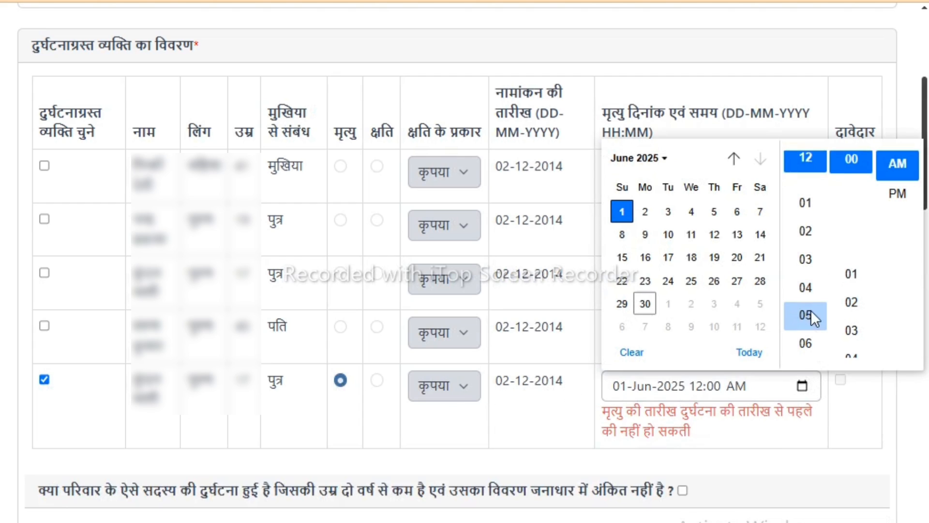
{"action": "left_click", "coordinate": [805, 315]}
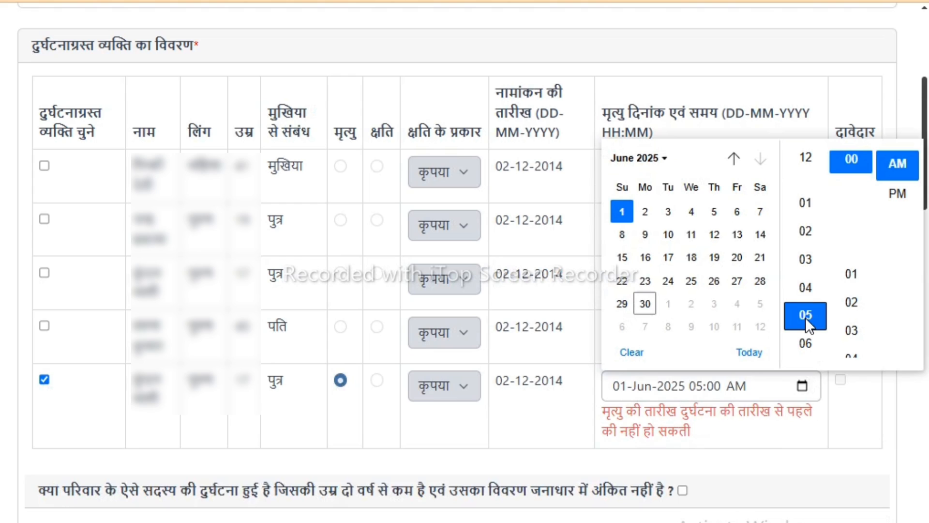
{"action": "key", "text": "Down"}
{"action": "key", "text": "Down"}
{"action": "key", "text": "Down"}
{"action": "key", "text": "Down"}
{"action": "key", "text": "Down"}
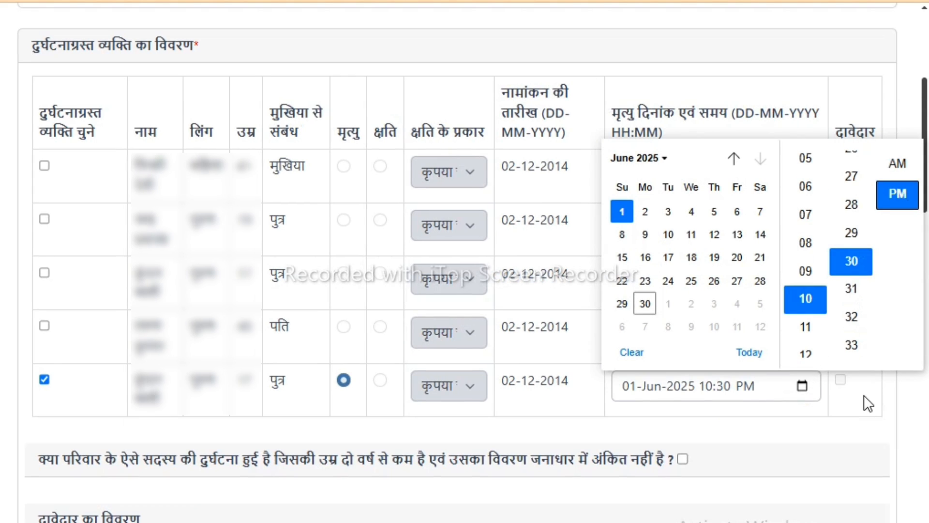
{"action": "left_click", "coordinate": [864, 395]}
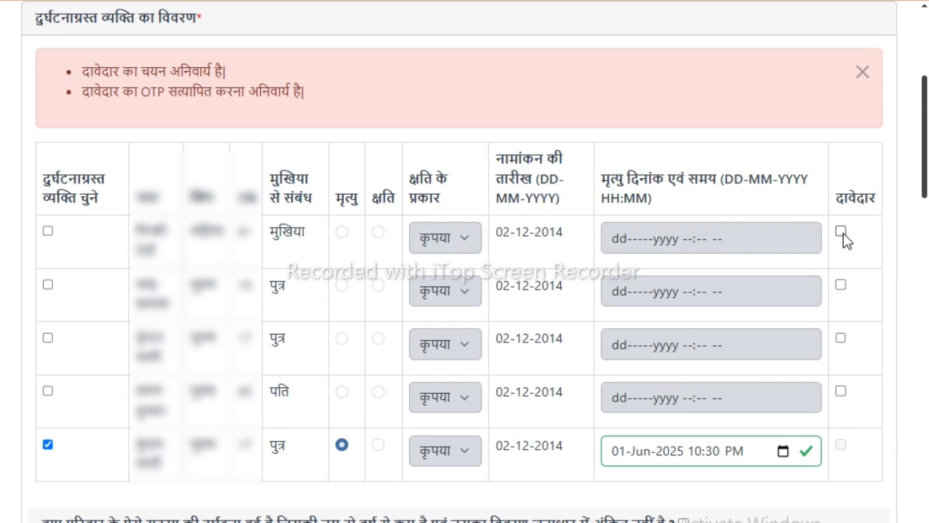
- Verify the family member listed as पति as the claimant with the OTP, and confirm that the Jan Aadhaar bank details are checked
{"action": "left_click", "coordinate": [841, 231]}
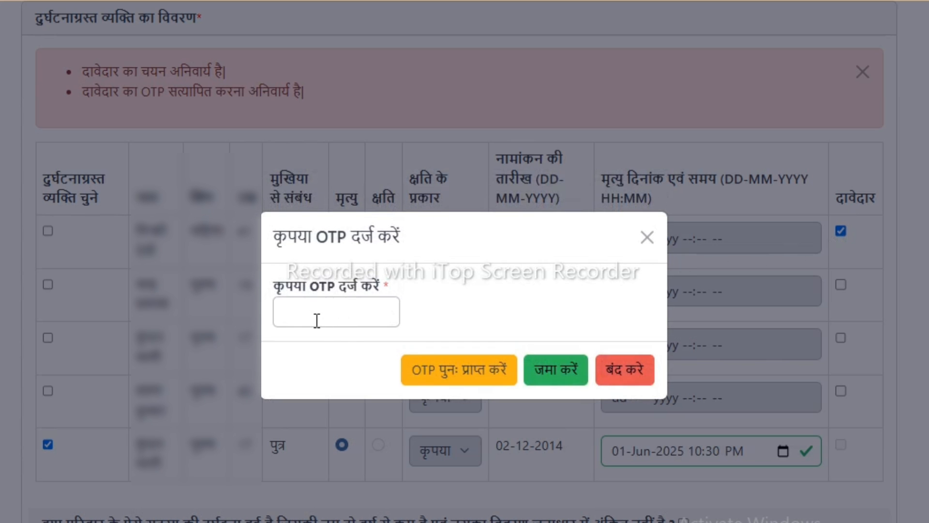
{"action": "left_click", "coordinate": [316, 321]}
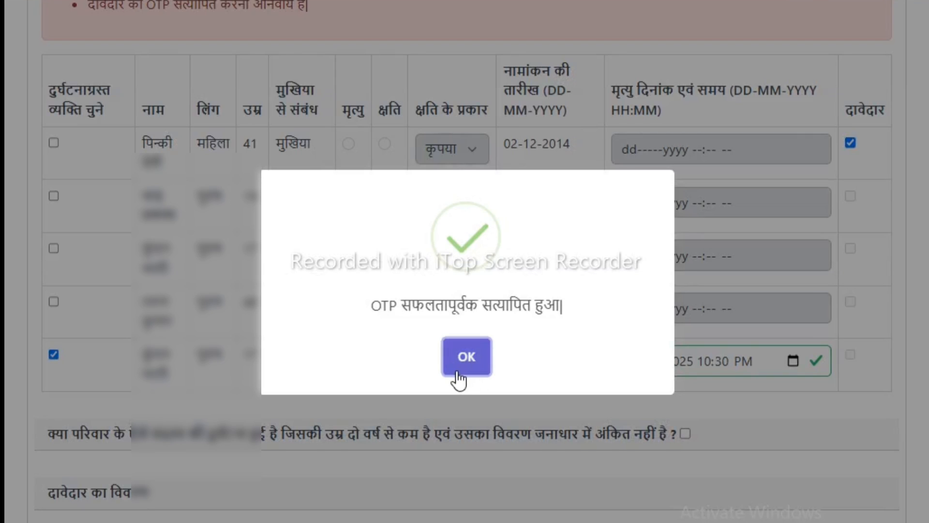
{"action": "left_click", "coordinate": [457, 372]}
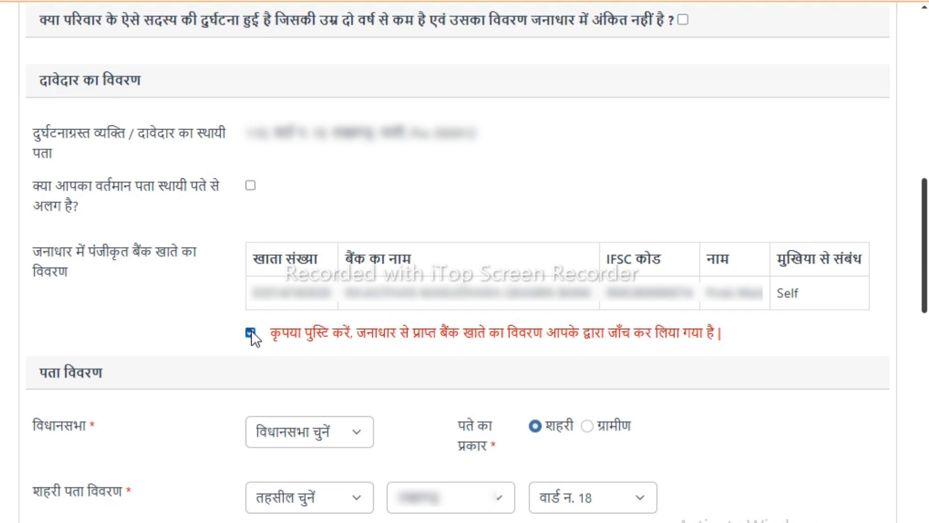
- Select सुमेरपुर as the Vidhan Sabha constituency in the address details
{"action": "left_click", "coordinate": [360, 434]}
{"action": "scroll", "coordinate": [339, 290], "scroll_direction": "down", "scroll_amount": 15}
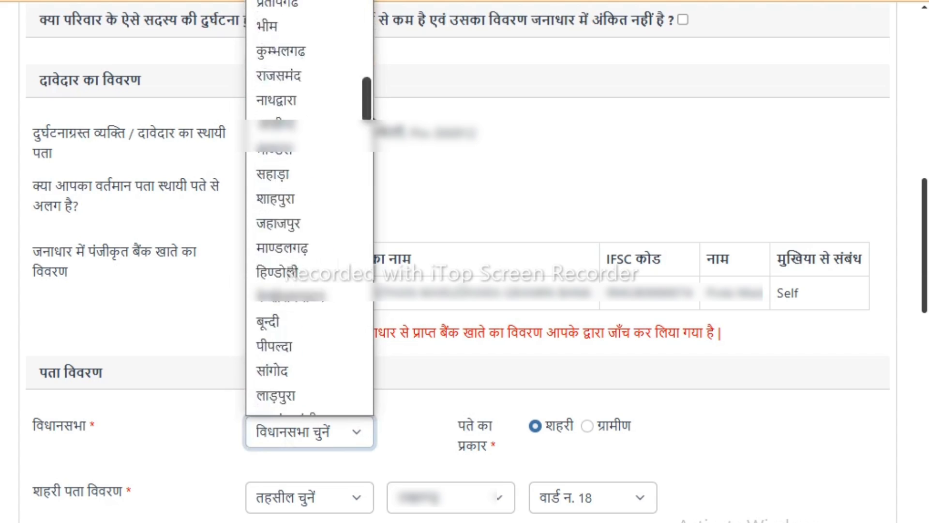
{"action": "left_click_drag", "start_coordinate": [371, 119], "coordinate": [371, 128]}
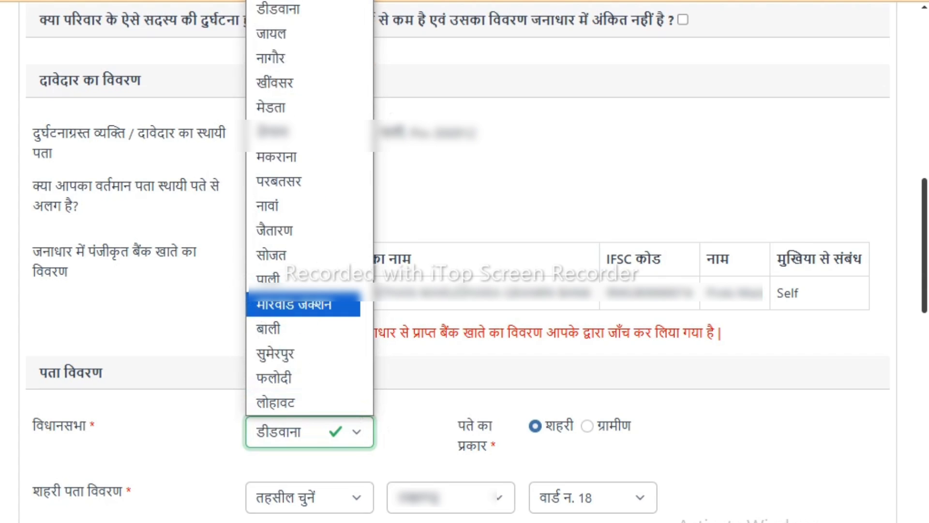
{"action": "scroll", "coordinate": [310, 209], "scroll_direction": "down", "scroll_amount": 3}
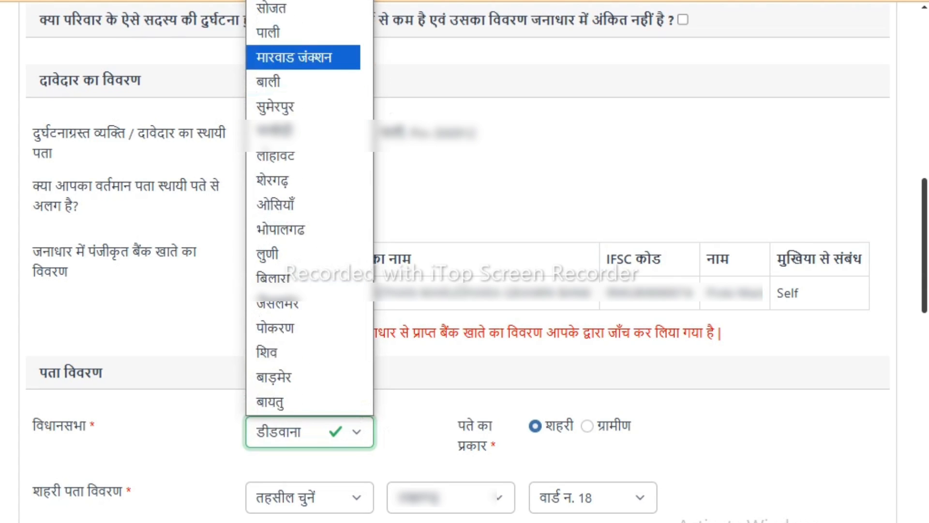
{"action": "left_click", "coordinate": [306, 101]}
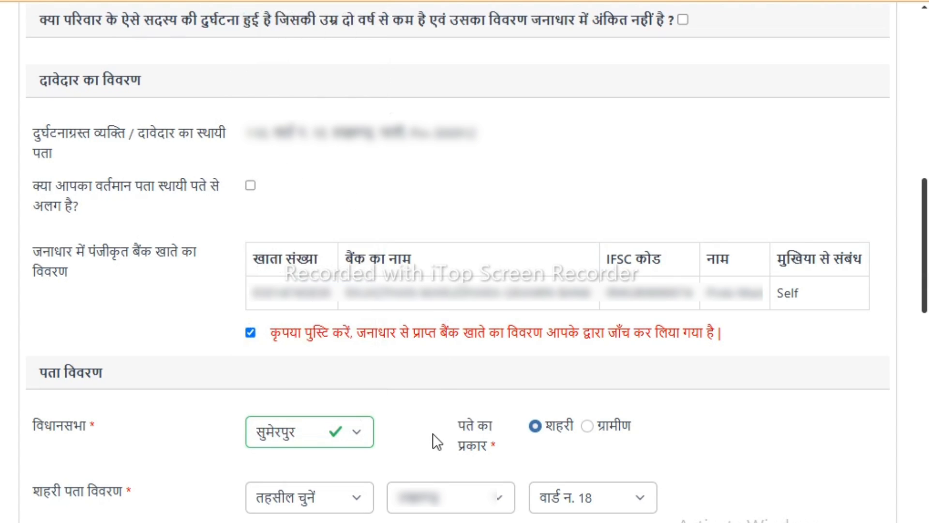
- Select सुमेरपुर as the tehsil and वार्ड न. 23 as the ward in the urban address details
{"action": "left_click", "coordinate": [345, 499]}
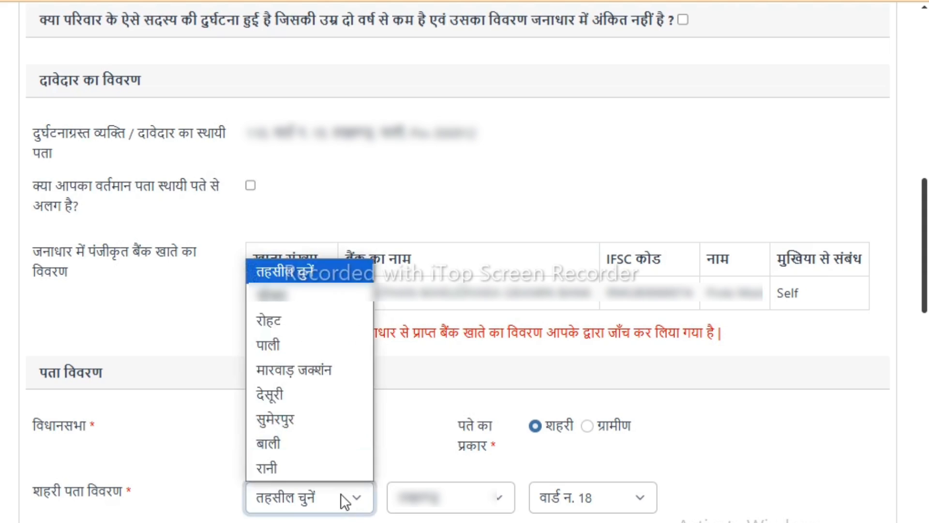
{"action": "left_click", "coordinate": [304, 420]}
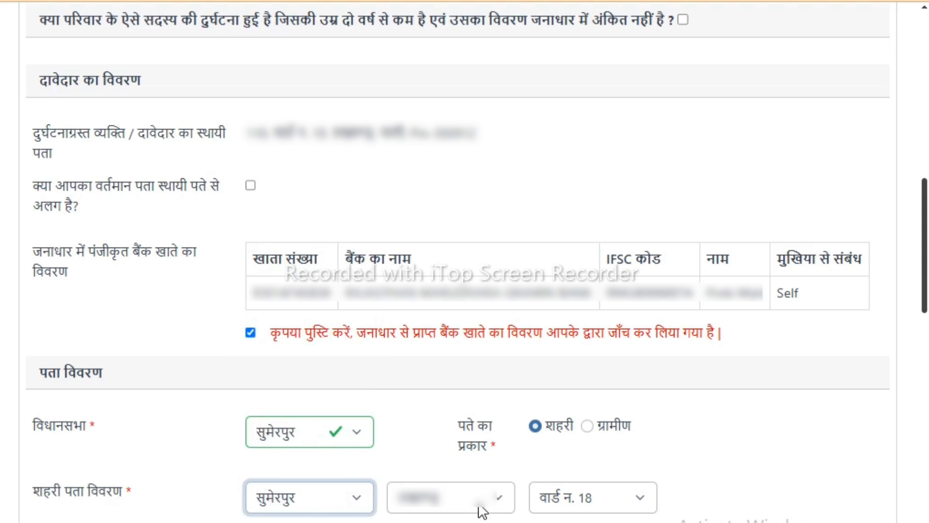
{"action": "left_click", "coordinate": [601, 498]}
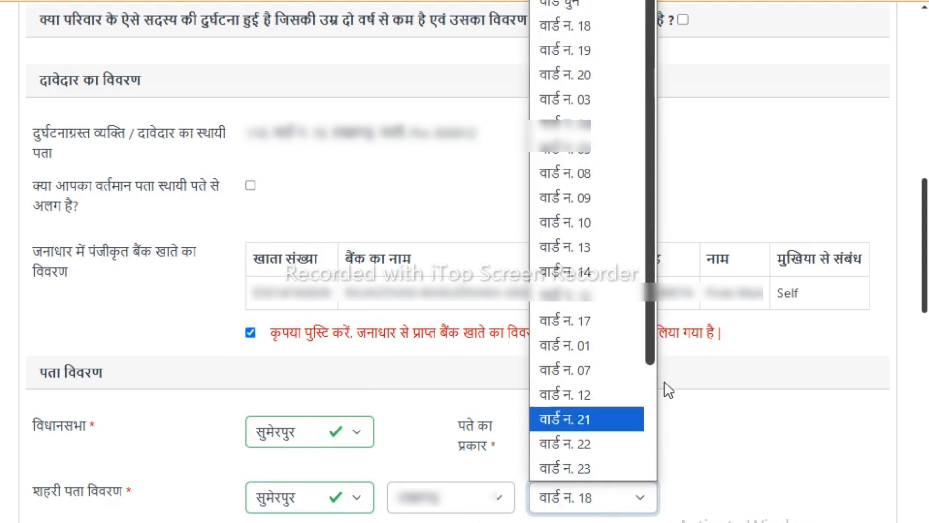
{"action": "left_click", "coordinate": [591, 468]}
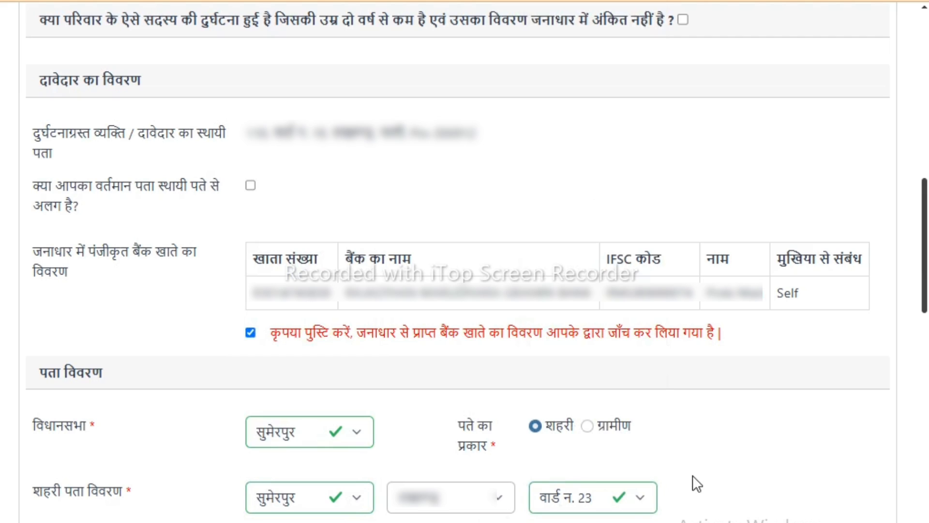
- Set the accident location's state to राजस्थान and district to पाली, and enter its postal code
{"action": "scroll", "coordinate": [692, 475], "scroll_direction": "down", "scroll_amount": 10}
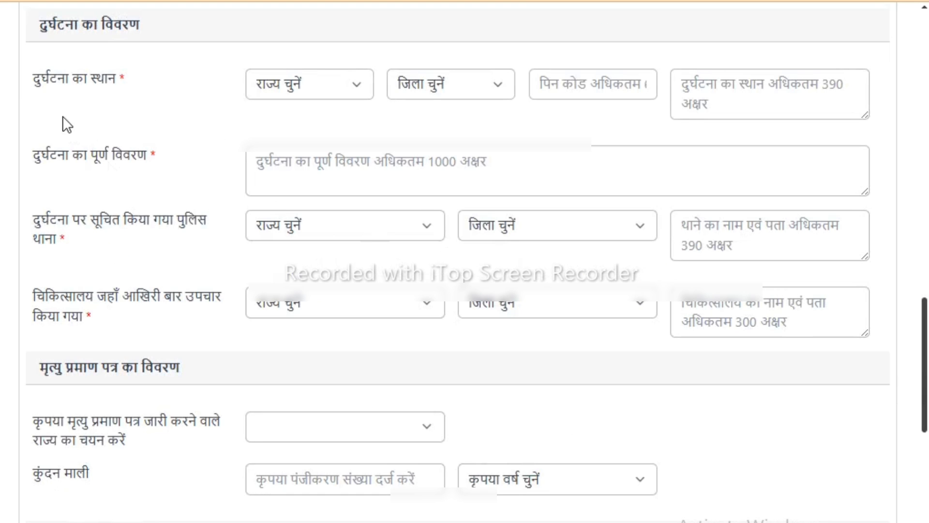
{"action": "left_click", "coordinate": [294, 74]}
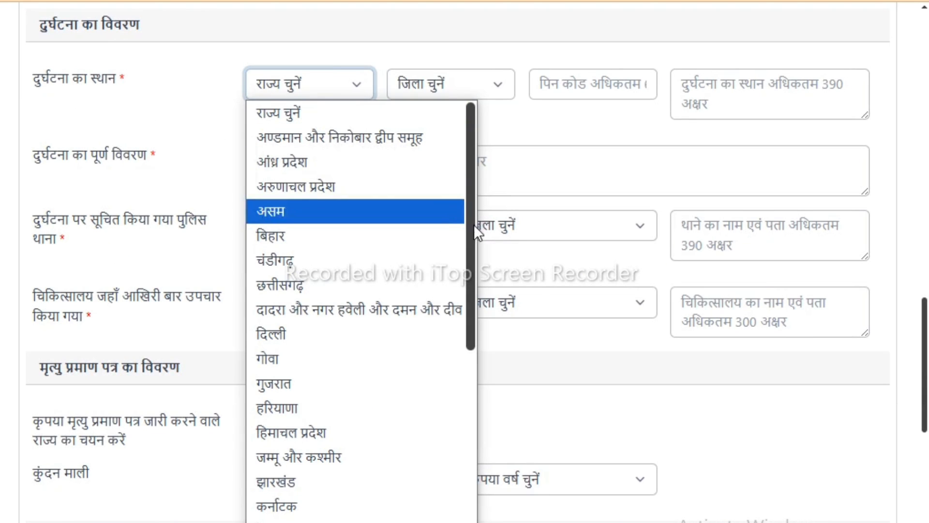
{"action": "left_click_drag", "start_coordinate": [473, 225], "coordinate": [366, 432]}
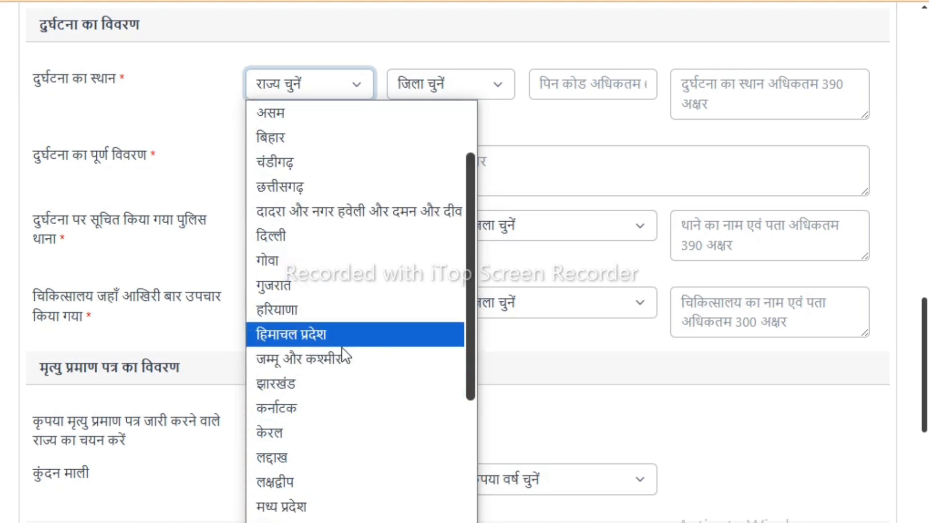
{"action": "left_click_drag", "start_coordinate": [472, 365], "coordinate": [472, 522]}
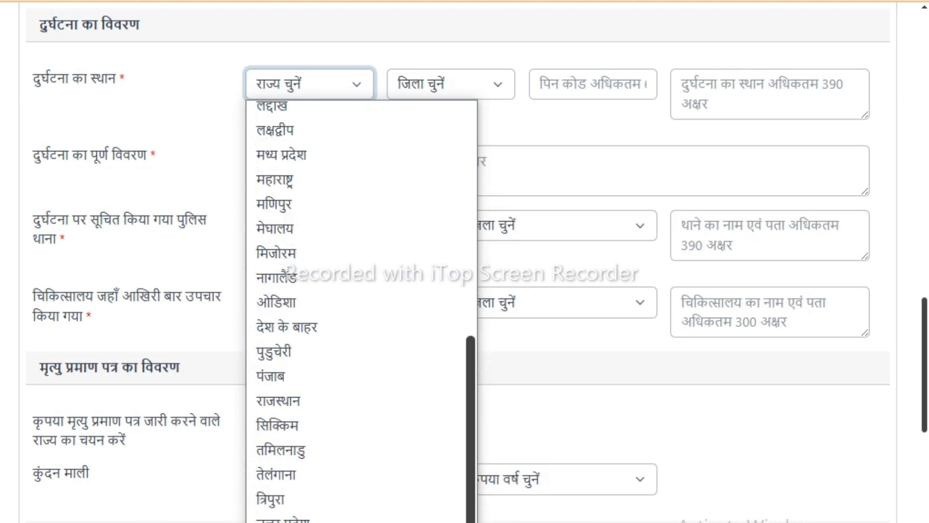
{"action": "left_click", "coordinate": [290, 401]}
{"action": "left_click", "coordinate": [454, 85]}
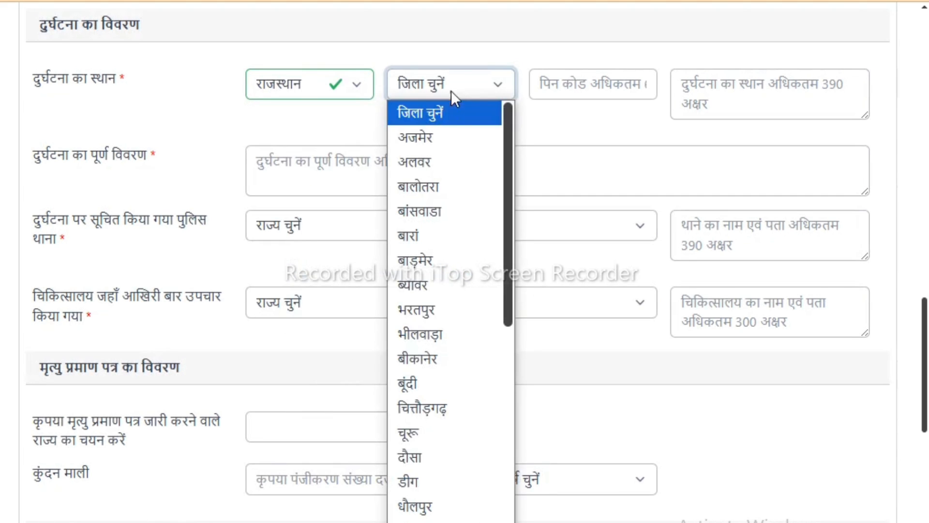
{"action": "left_click_drag", "start_coordinate": [511, 219], "coordinate": [511, 463]}
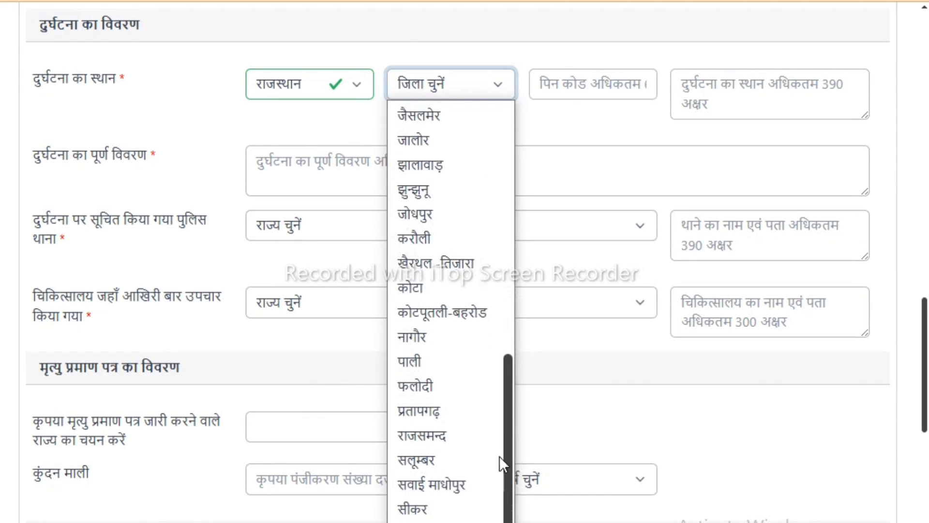
{"action": "left_click", "coordinate": [445, 360]}
{"action": "left_click", "coordinate": [562, 80]}
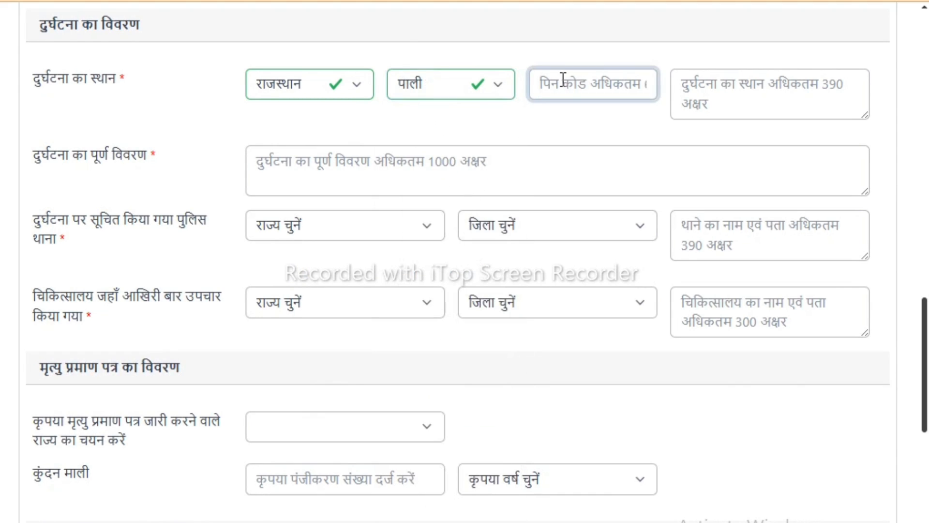
{"action": "type", "text": "306708"}
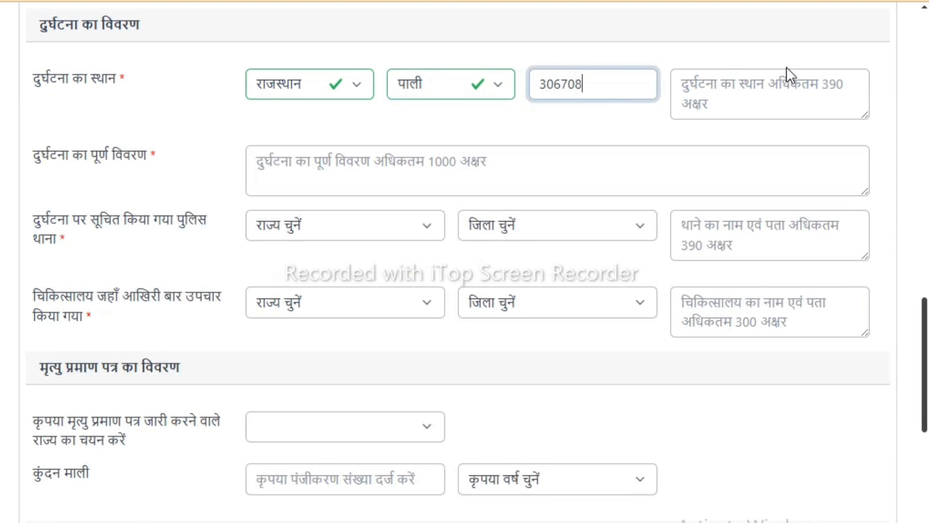
- Enter the address of the accident place and paste the full description of the accident
{"action": "left_click", "coordinate": [697, 100]}
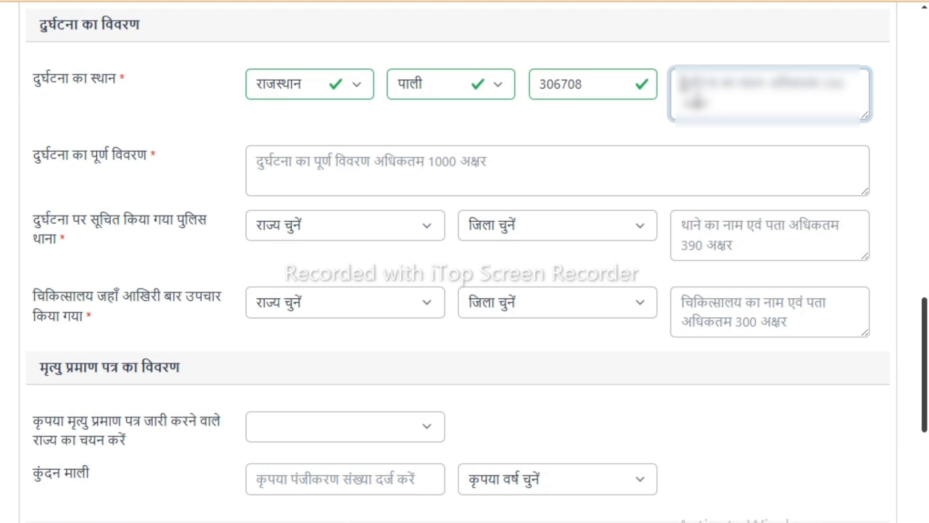
{"action": "type", "text": "गांव••••"}
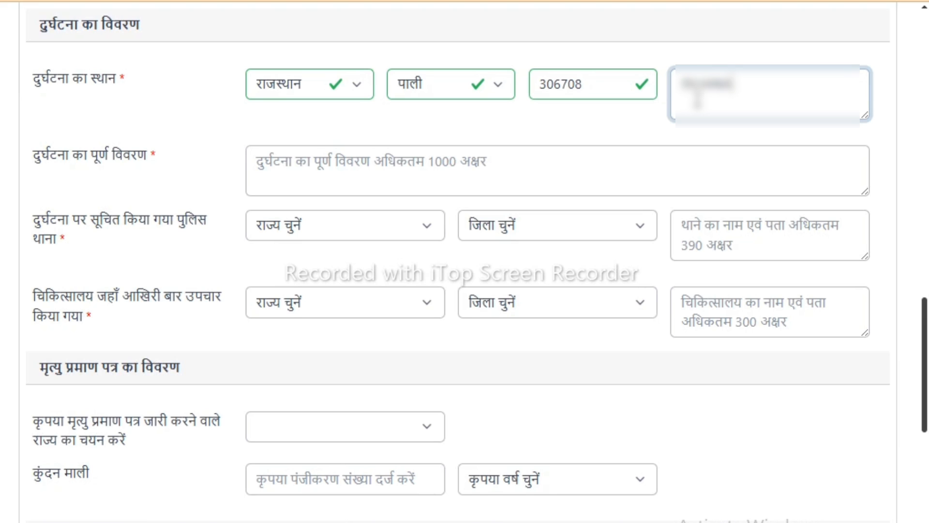
{"action": "type", "text": " •••"}
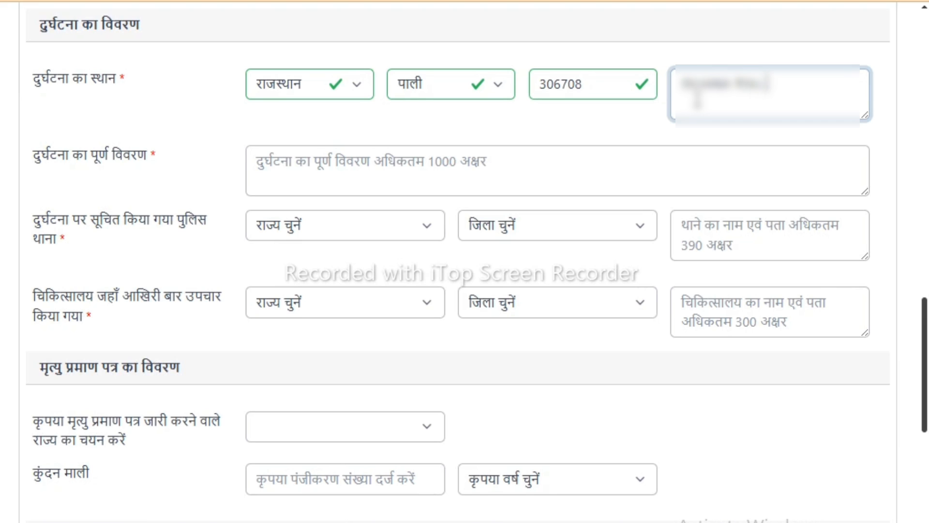
{"action": "type", "text": " ••• •• •"}
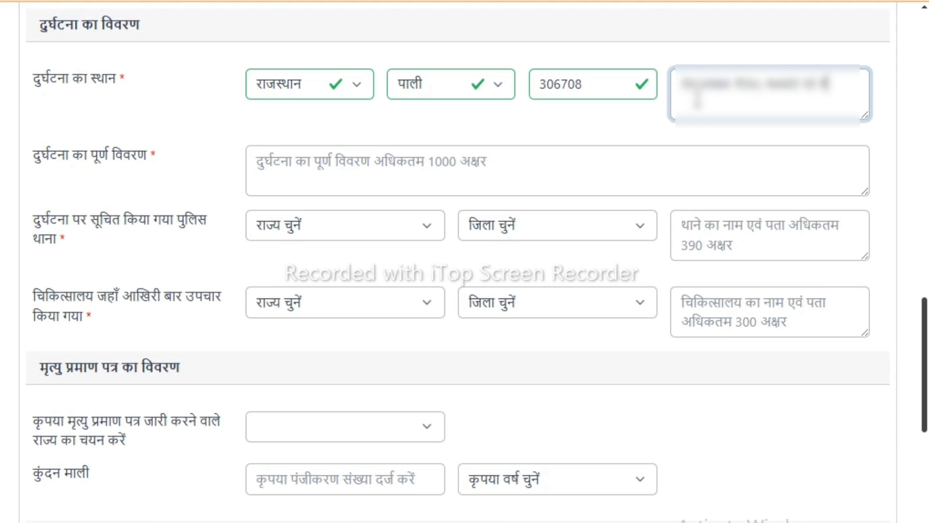
{"action": "type", "text": "•••••"}
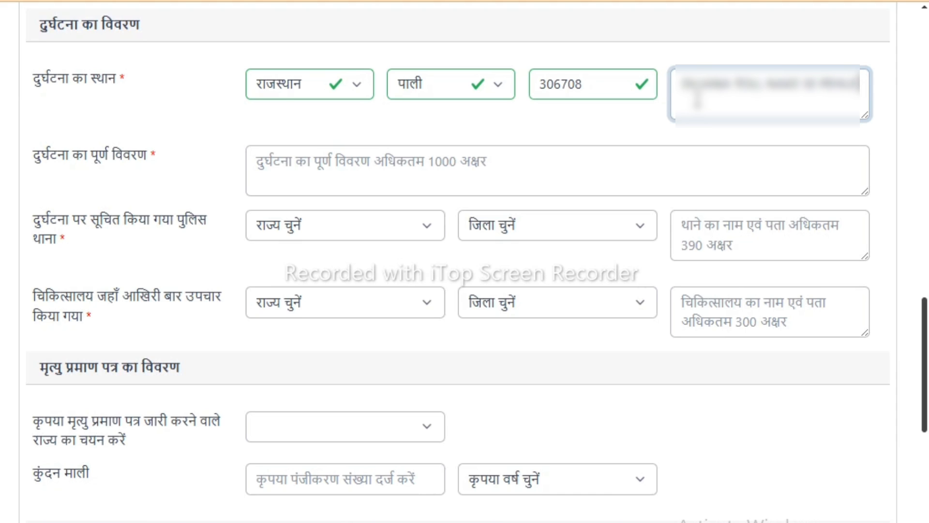
{"action": "type", "text": "•••••••"}
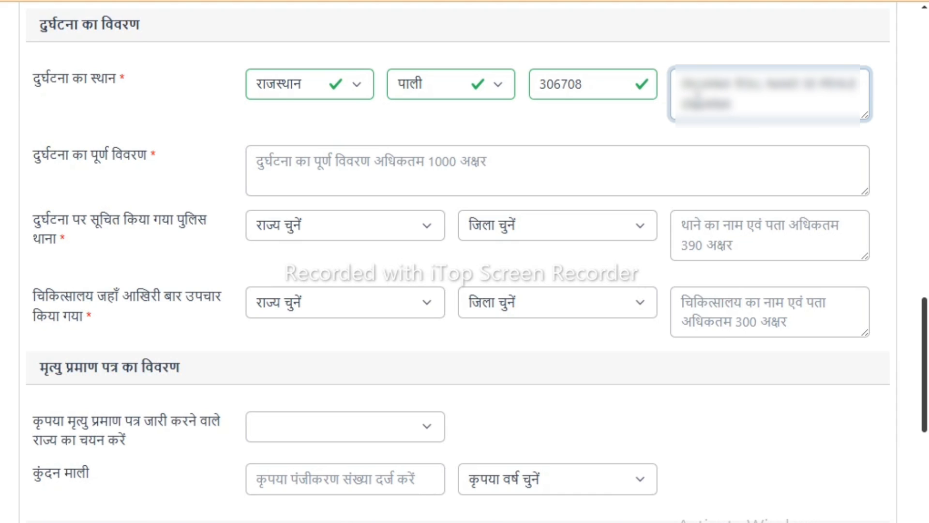
{"action": "type", "text": "••••••••••••"}
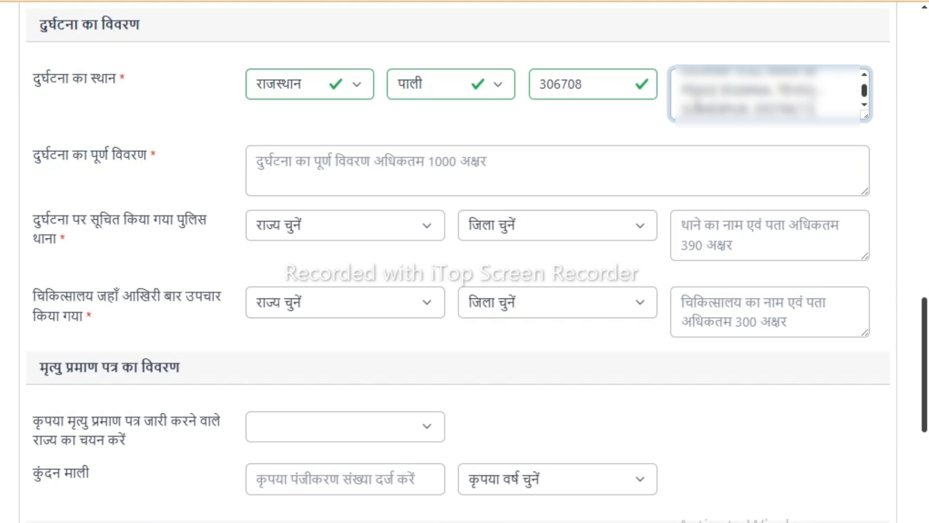
{"action": "left_click", "coordinate": [643, 123]}
{"action": "left_click", "coordinate": [282, 164]}
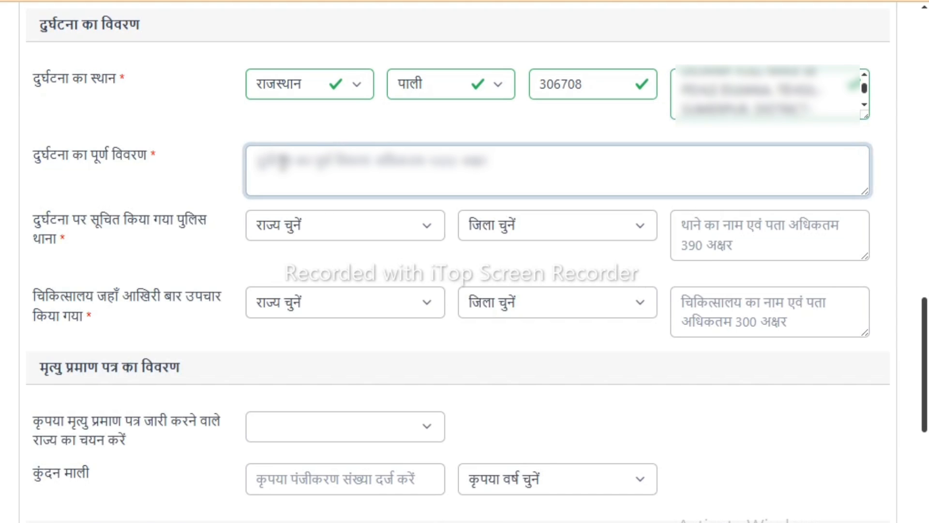
{"action": "key", "text": "ctrl+v"}
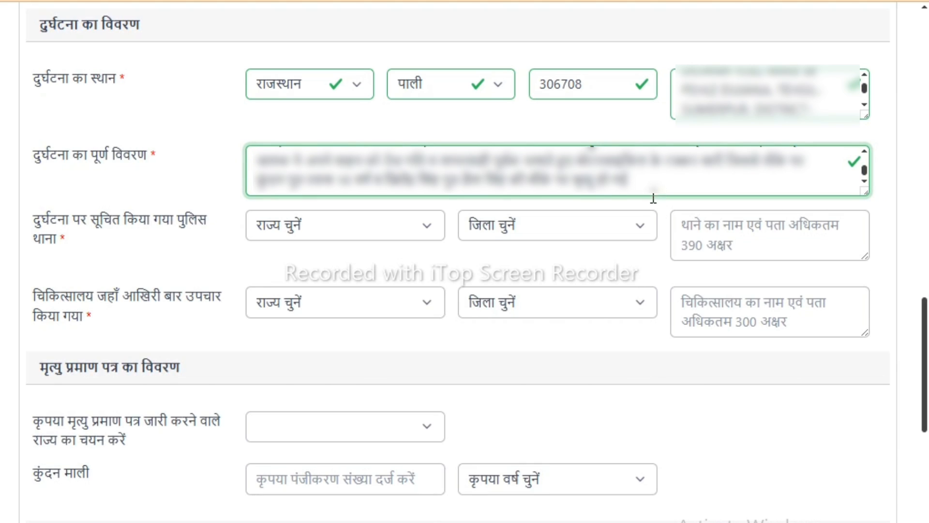
- Set the informed police station's state to राजस्थान and district to पाली, and enter the station's name and address
{"action": "left_click", "coordinate": [345, 225]}
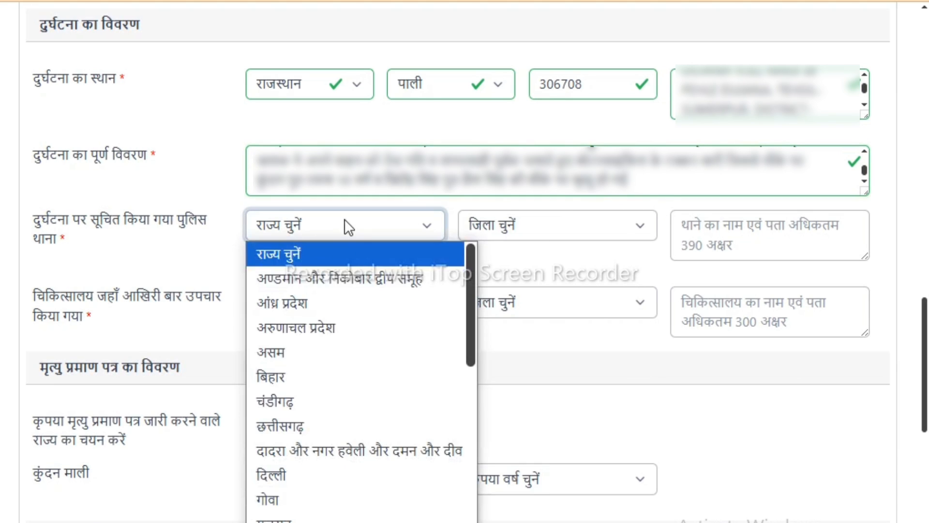
{"action": "left_click_drag", "start_coordinate": [469, 325], "coordinate": [467, 522]}
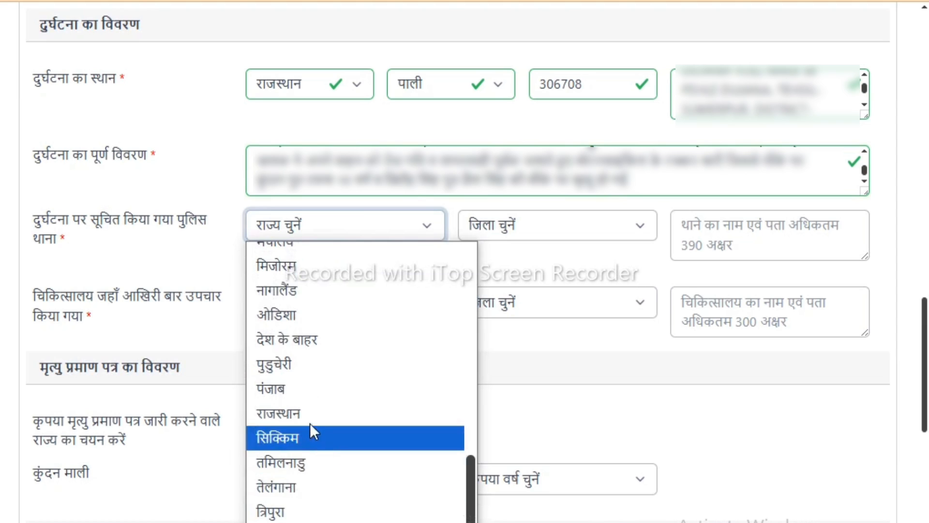
{"action": "left_click", "coordinate": [306, 411]}
{"action": "left_click", "coordinate": [603, 230]}
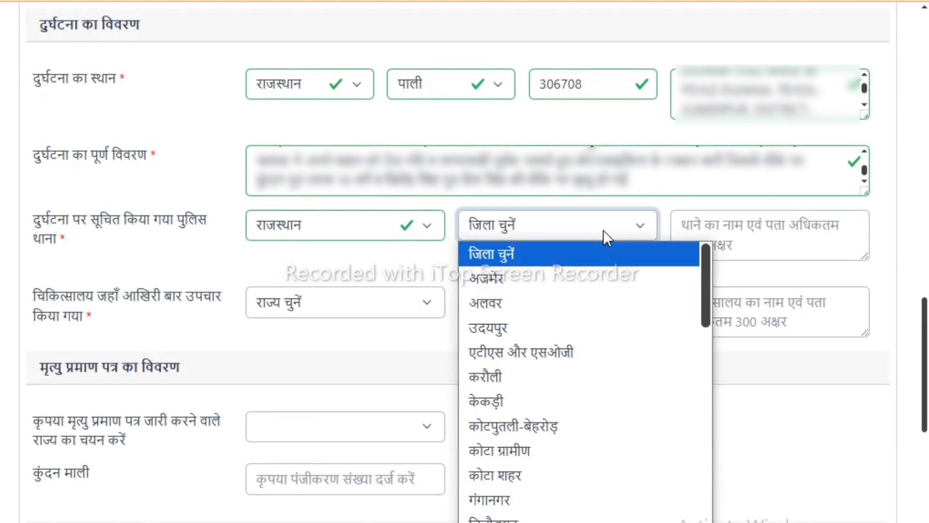
{"action": "left_click_drag", "start_coordinate": [706, 301], "coordinate": [696, 480]}
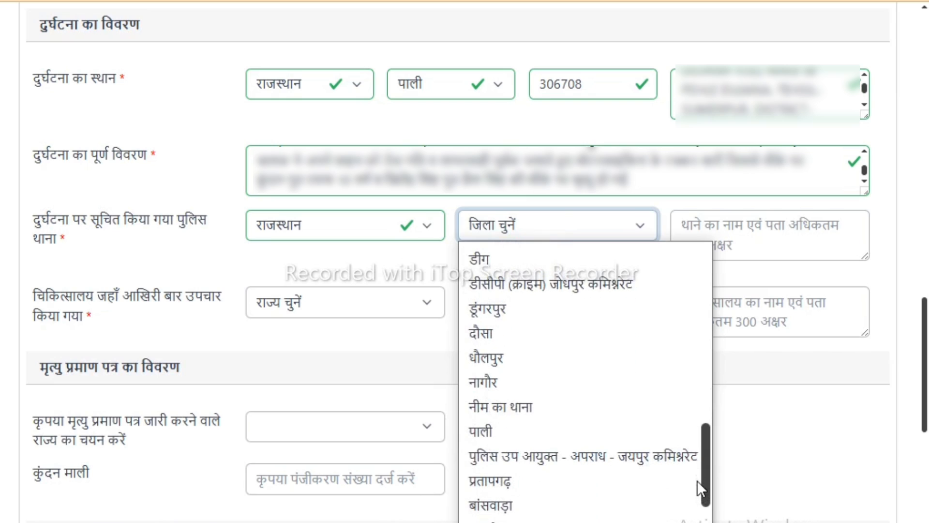
{"action": "left_click", "coordinate": [579, 433]}
{"action": "left_click", "coordinate": [769, 233]}
{"action": "type", "text": "पुलिस"}
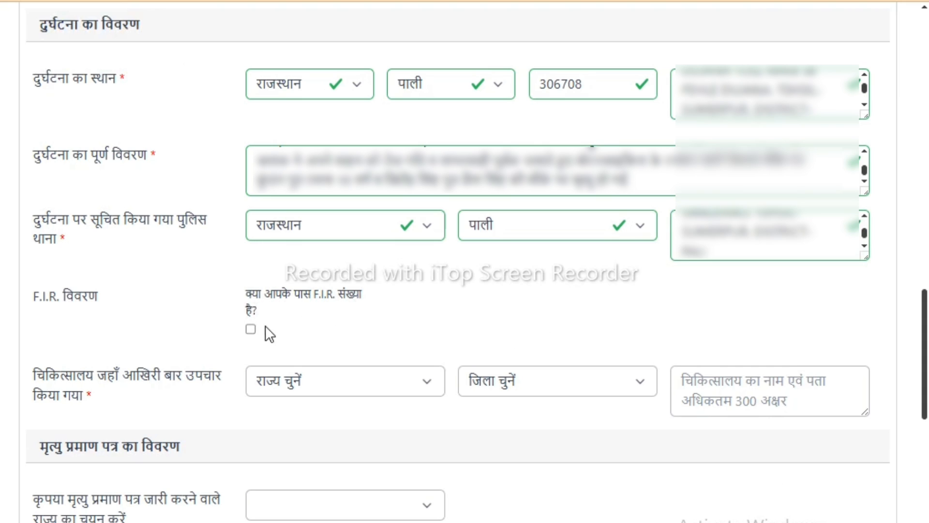
- Declare that an F.I.R. number is available, choose Sanderao police station and year 2025, and enter the F.I.R. number
{"action": "left_click", "coordinate": [250, 329]}
{"action": "left_click", "coordinate": [482, 301]}
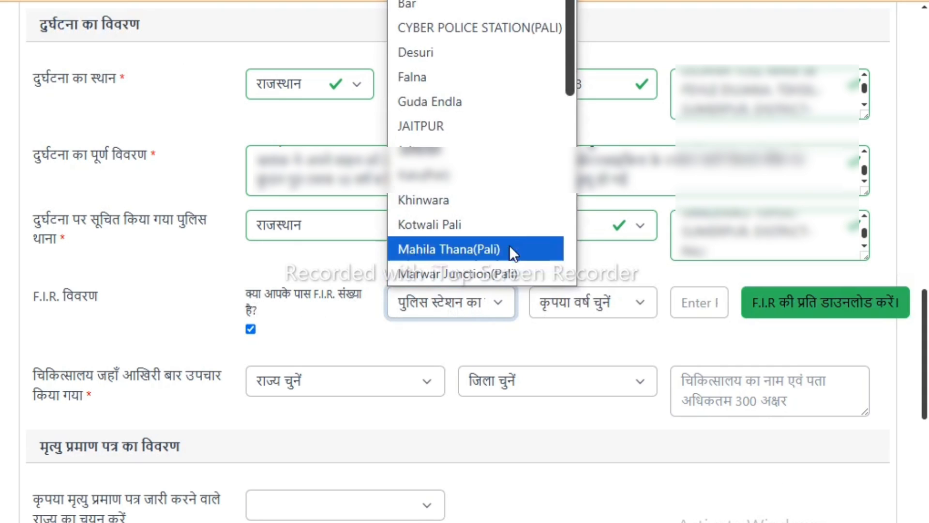
{"action": "left_click_drag", "start_coordinate": [570, 77], "coordinate": [576, 272]}
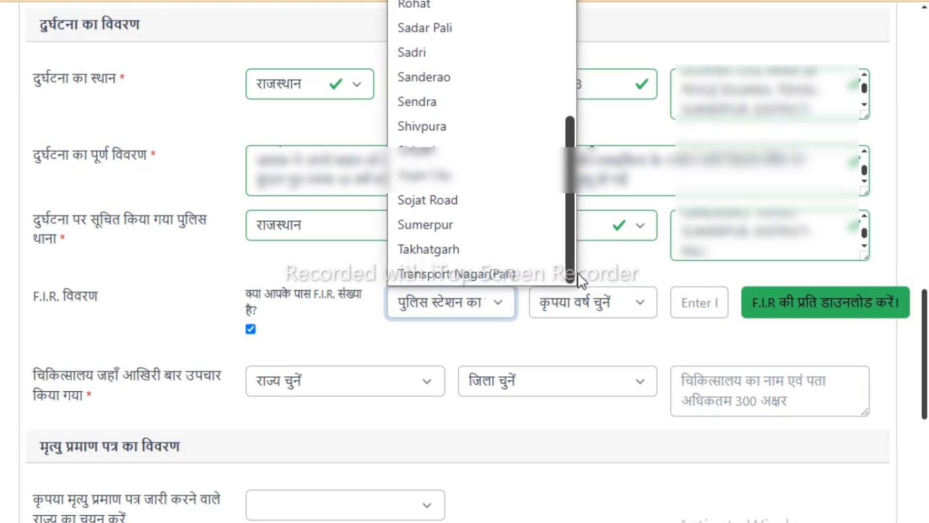
{"action": "scroll", "coordinate": [538, 233], "scroll_direction": "up", "scroll_amount": 3}
{"action": "left_click_drag", "start_coordinate": [568, 173], "coordinate": [568, 268]}
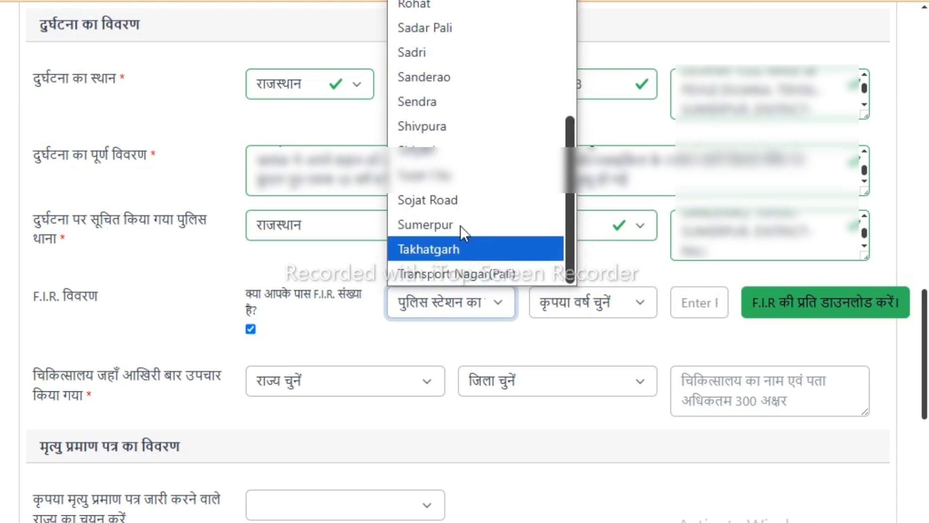
{"action": "left_click", "coordinate": [445, 77]}
{"action": "left_click", "coordinate": [629, 306]}
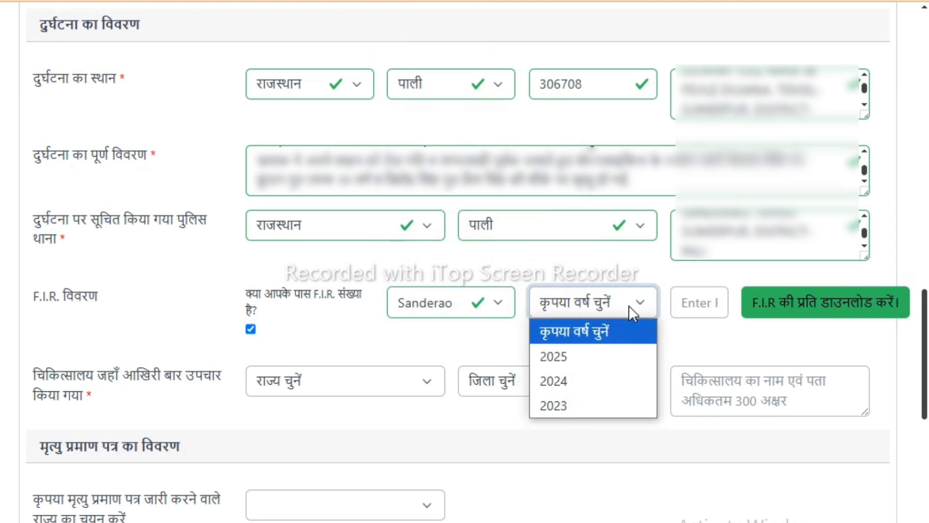
{"action": "left_click", "coordinate": [591, 356]}
{"action": "left_click", "coordinate": [693, 302]}
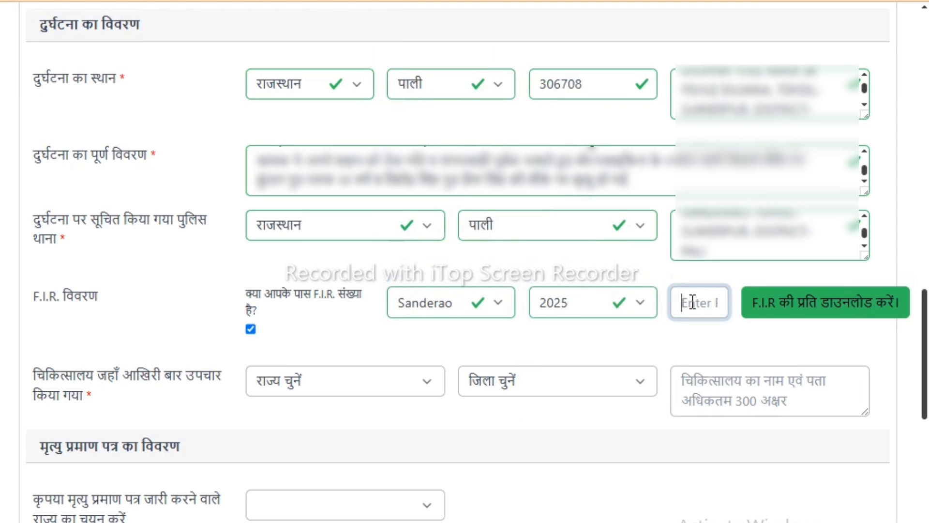
{"action": "left_click", "coordinate": [716, 343]}
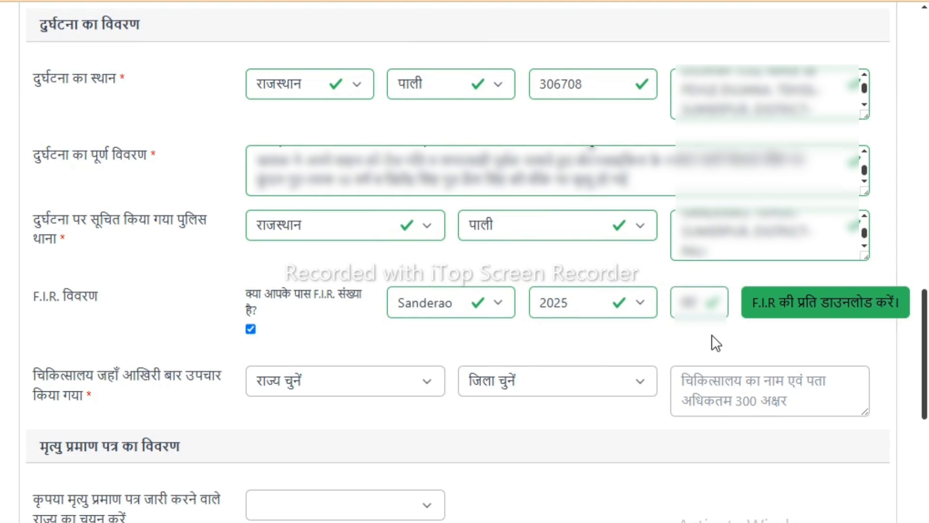
- Set the district of the hospital where treatment was last given to पाली, and enter the hospital's name and address
{"action": "left_click", "coordinate": [582, 385]}
{"action": "left_click_drag", "start_coordinate": [649, 105], "coordinate": [658, 327]}
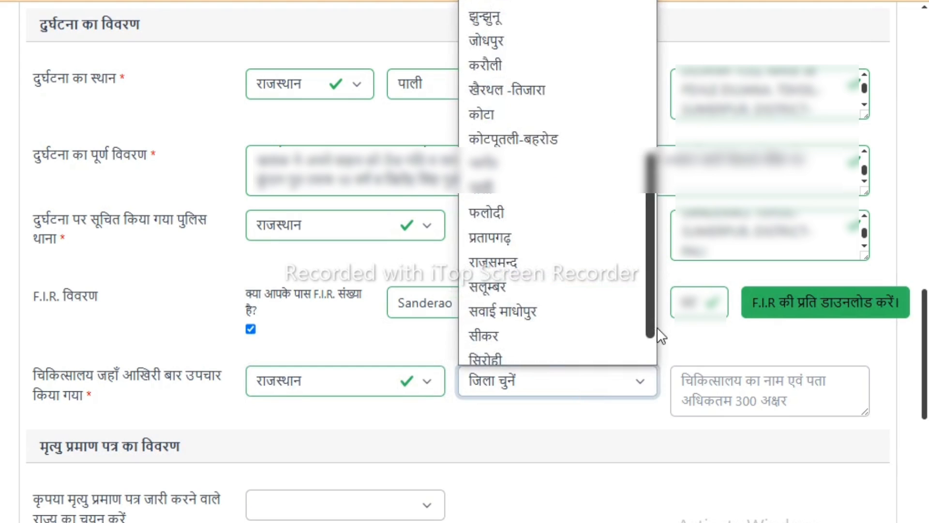
{"action": "left_click", "coordinate": [524, 187]}
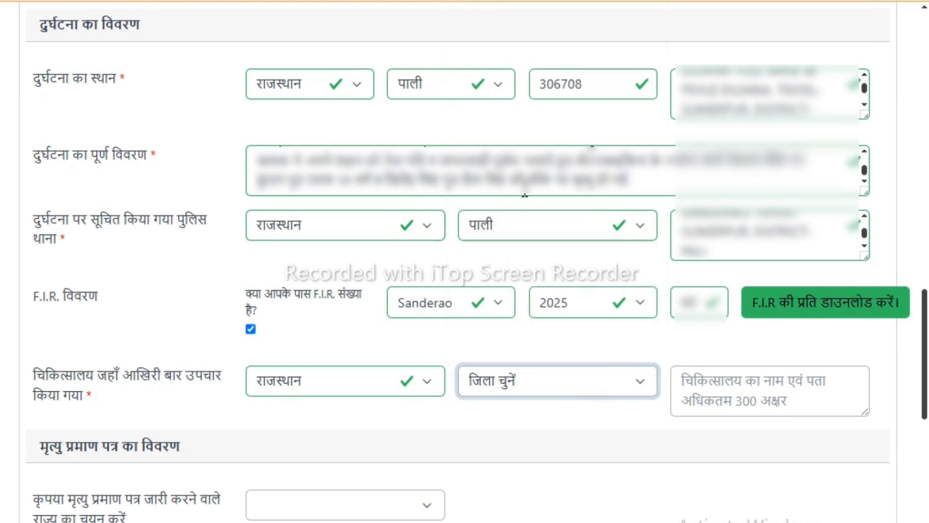
{"action": "left_click", "coordinate": [697, 387]}
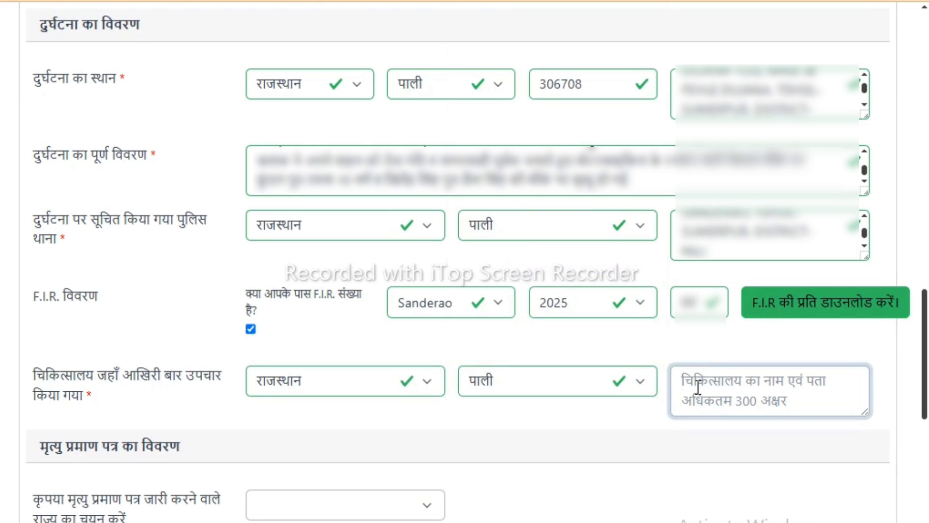
{"action": "type", "text": "G"}
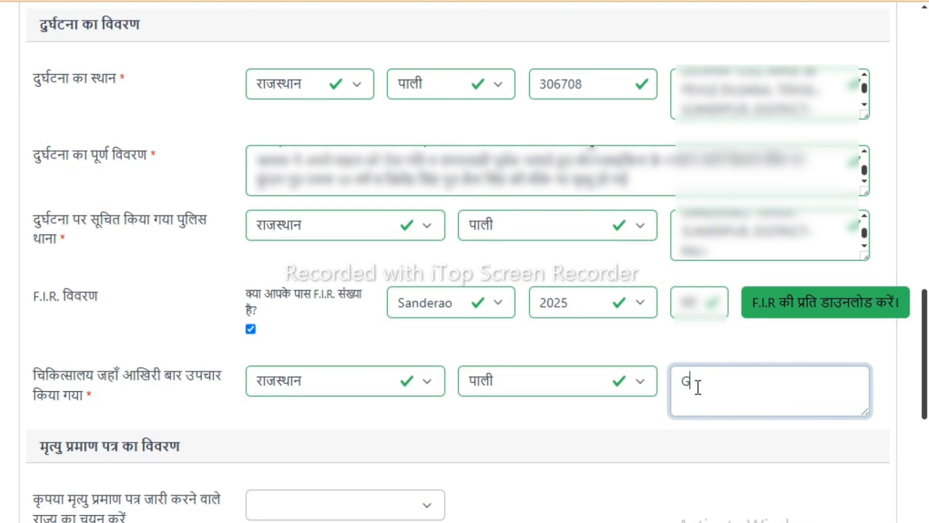
{"action": "type", "text": "OVT HO"}
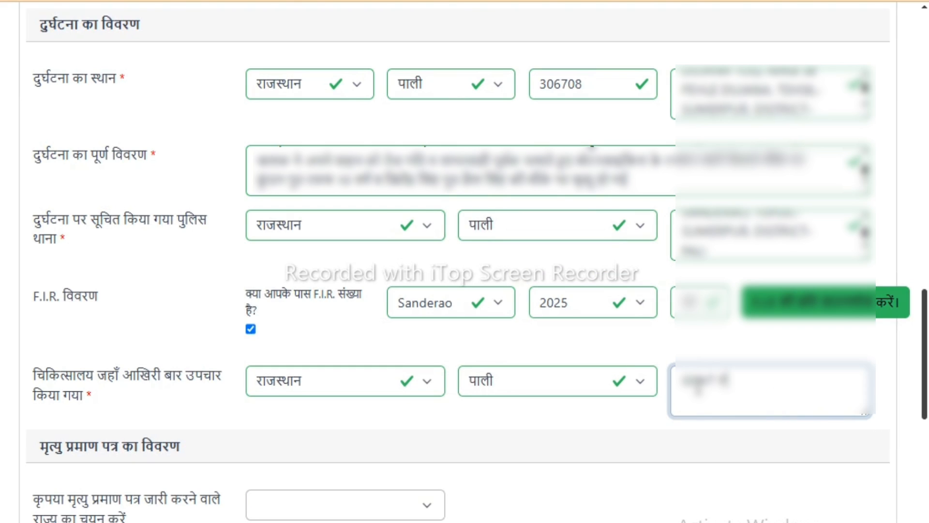
{"action": "type", "text": "SPITAL"}
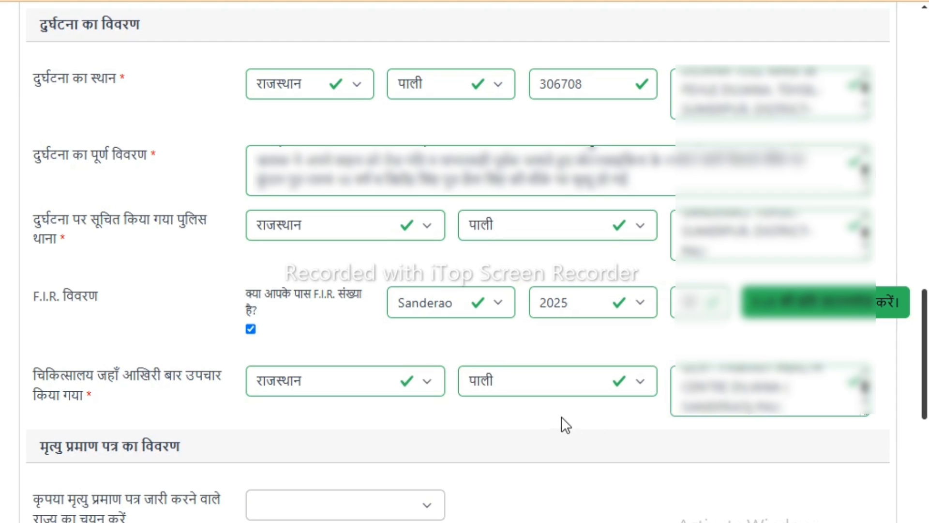
- Set the state that issued the death certificate to राजस्थान and paste the certificate's registration number
{"action": "scroll", "coordinate": [561, 425], "scroll_direction": "down", "scroll_amount": 8}
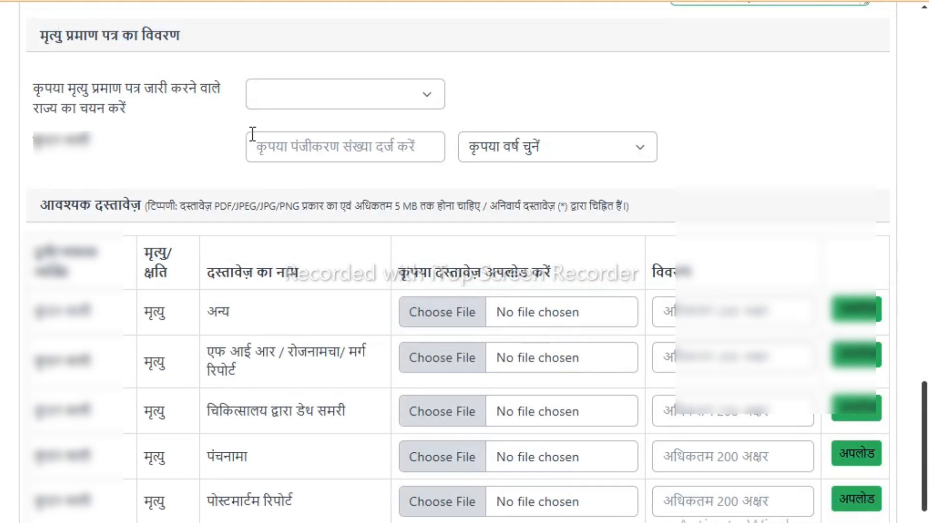
{"action": "left_click", "coordinate": [330, 100]}
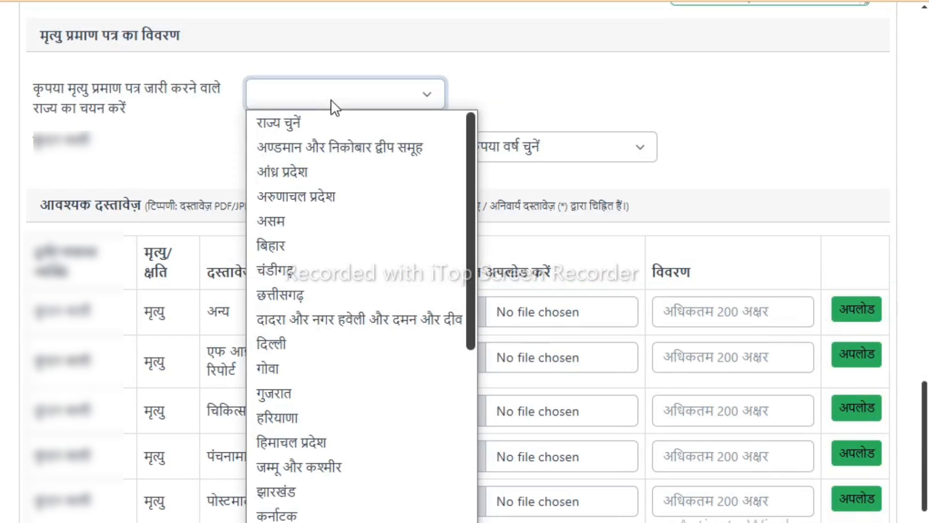
{"action": "left_click_drag", "start_coordinate": [468, 242], "coordinate": [475, 488]}
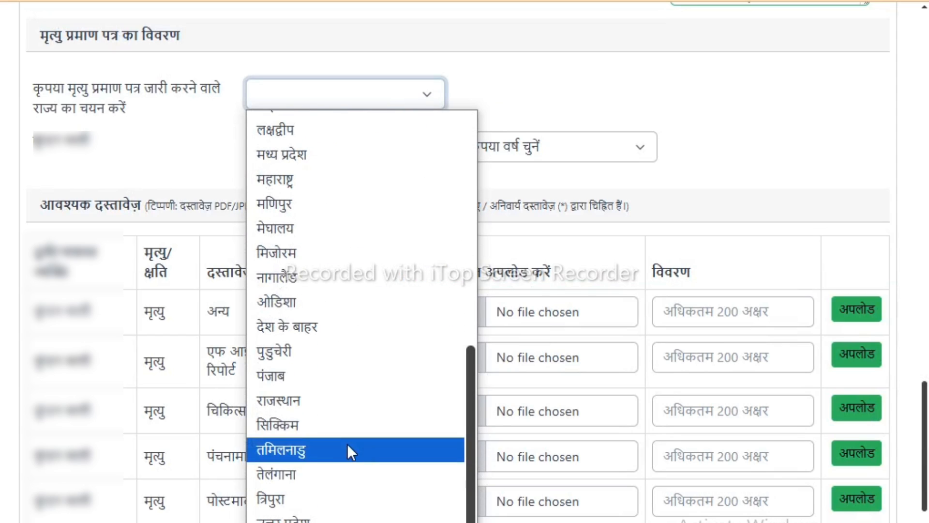
{"action": "left_click", "coordinate": [313, 397]}
{"action": "left_click", "coordinate": [336, 146]}
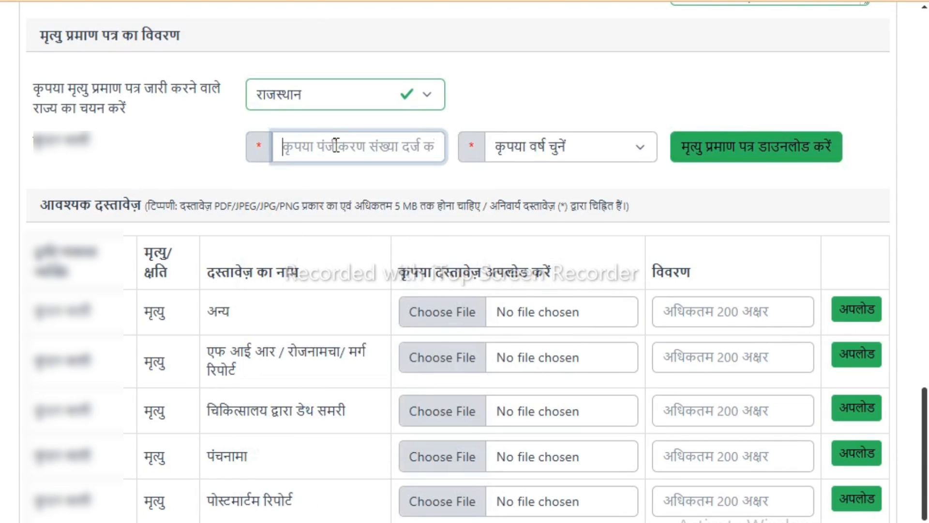
{"action": "key", "text": "ctrl+v"}
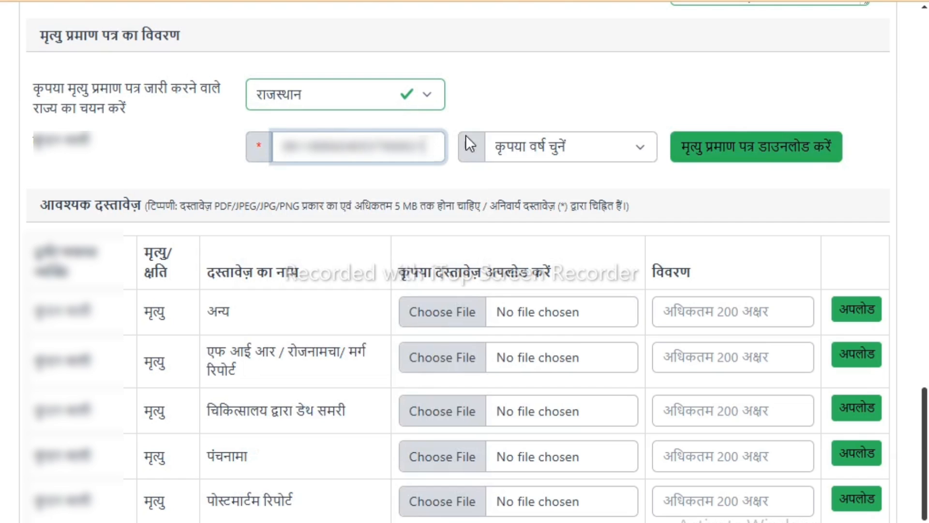
- Set the death certificate's year to 2025 and download the certificate
{"action": "left_click", "coordinate": [576, 143]}
{"action": "left_click", "coordinate": [537, 198]}
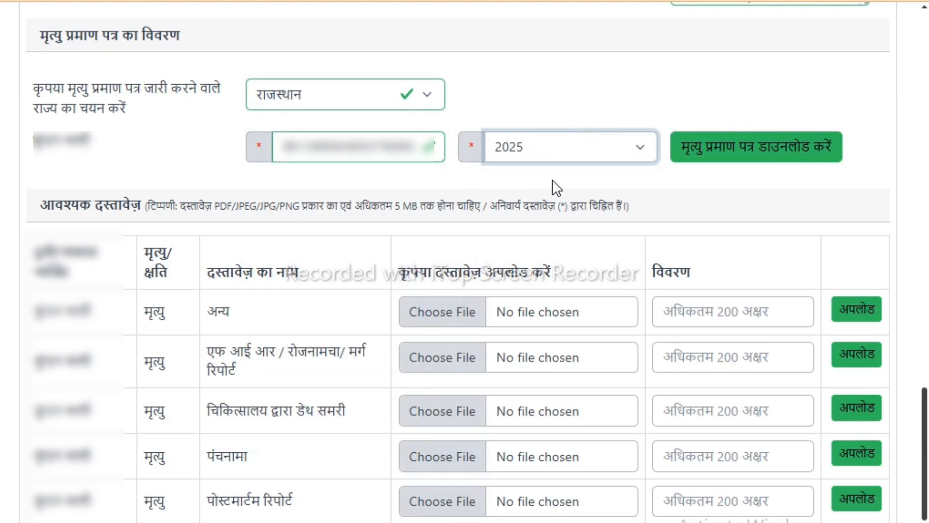
{"action": "left_click", "coordinate": [764, 156]}
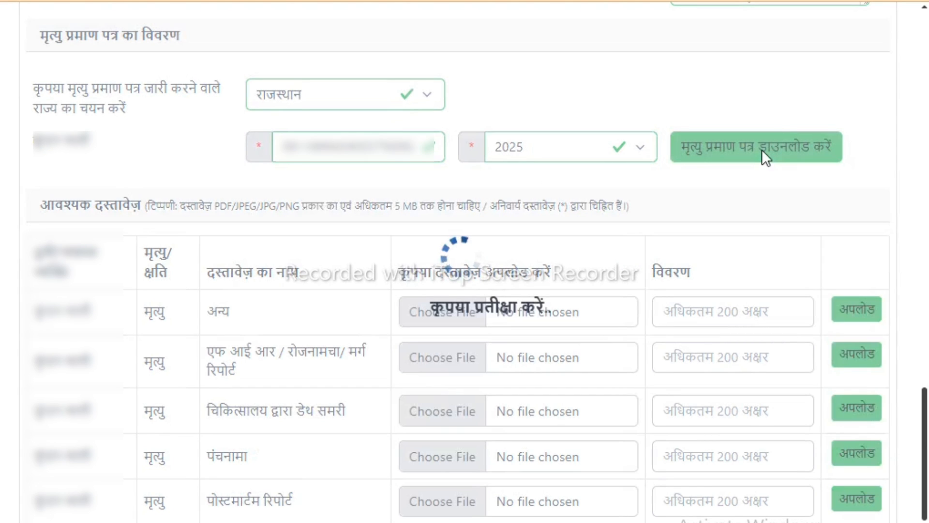